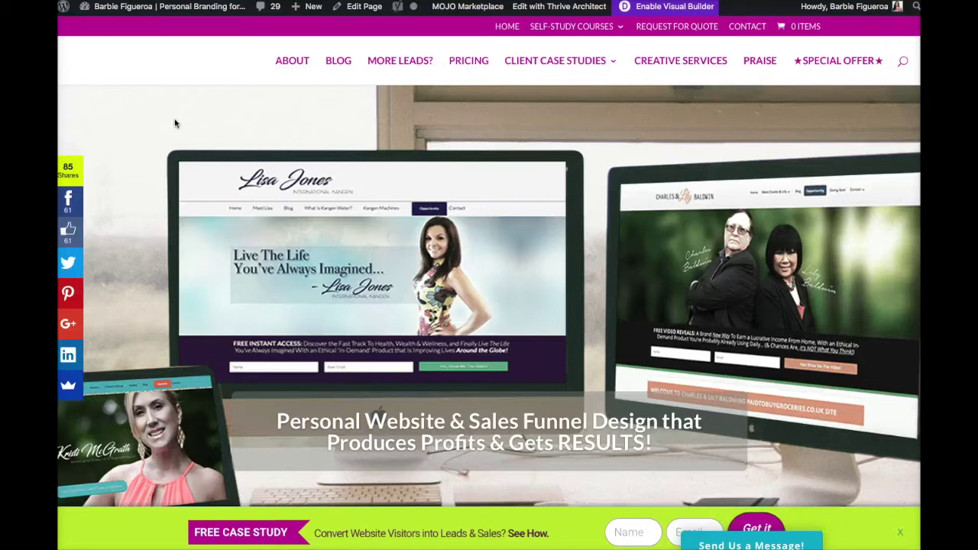
# Scroll the front page and try the opt-in bar's Name and Email fields
pyautogui.scroll(-2, 174, 123)
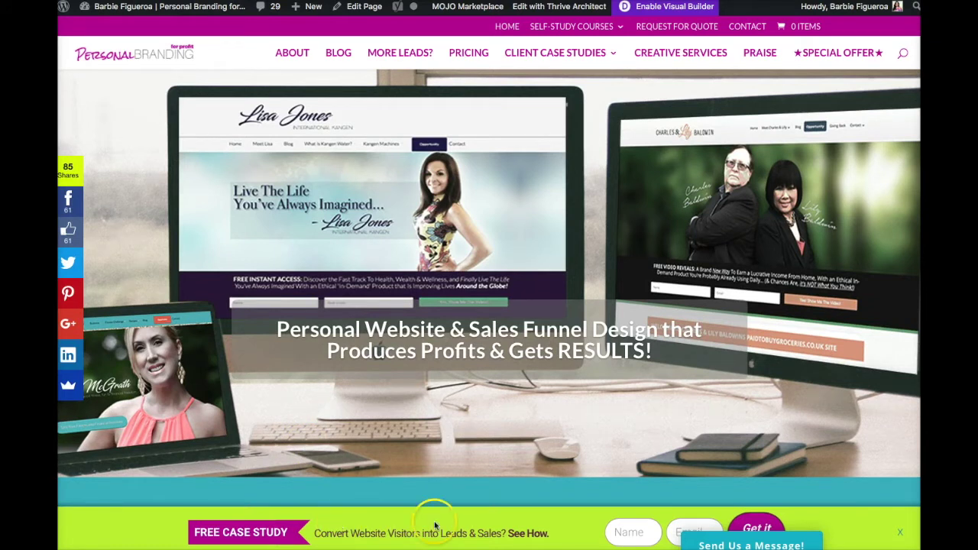
pyautogui.click(612, 532)
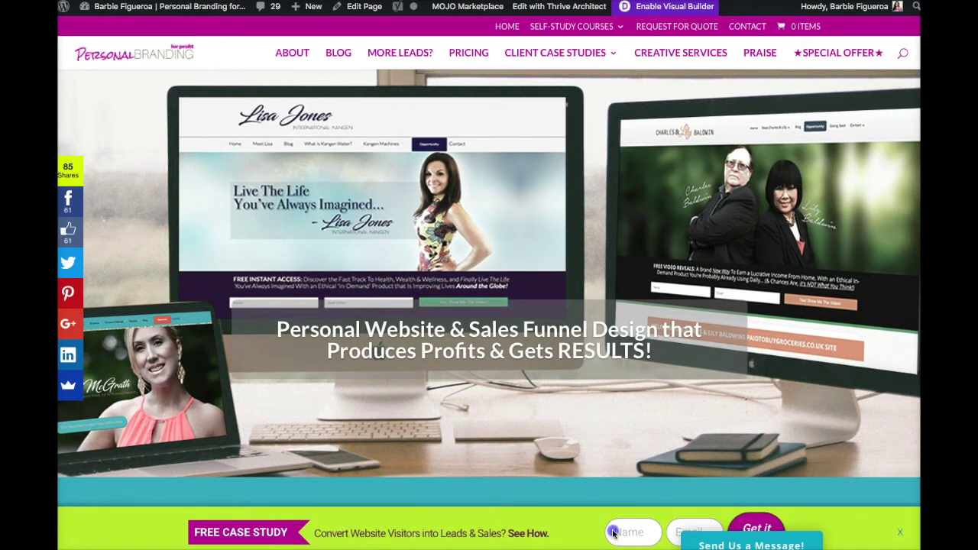
pyautogui.click(688, 533)
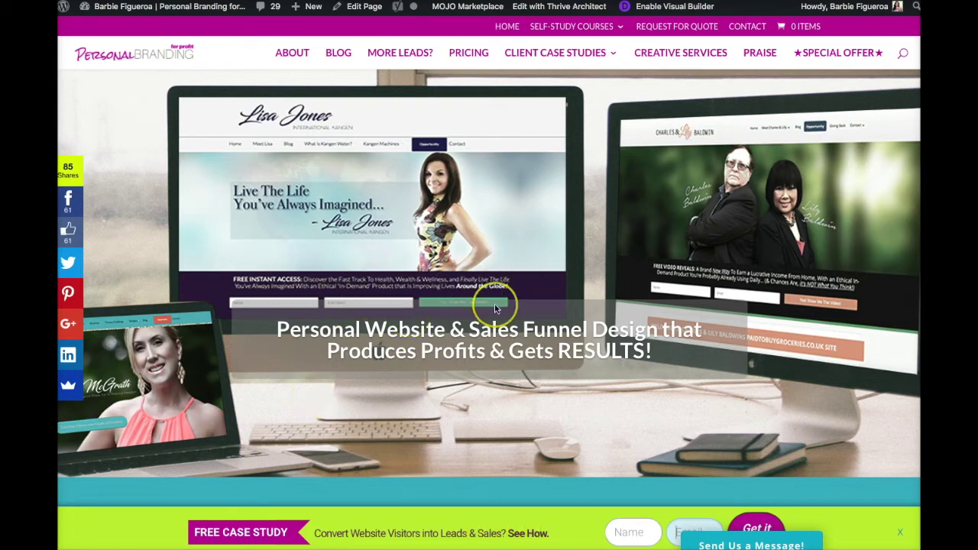
pyautogui.scroll(-15, 494, 304)
pyautogui.scroll(-10, 494, 303)
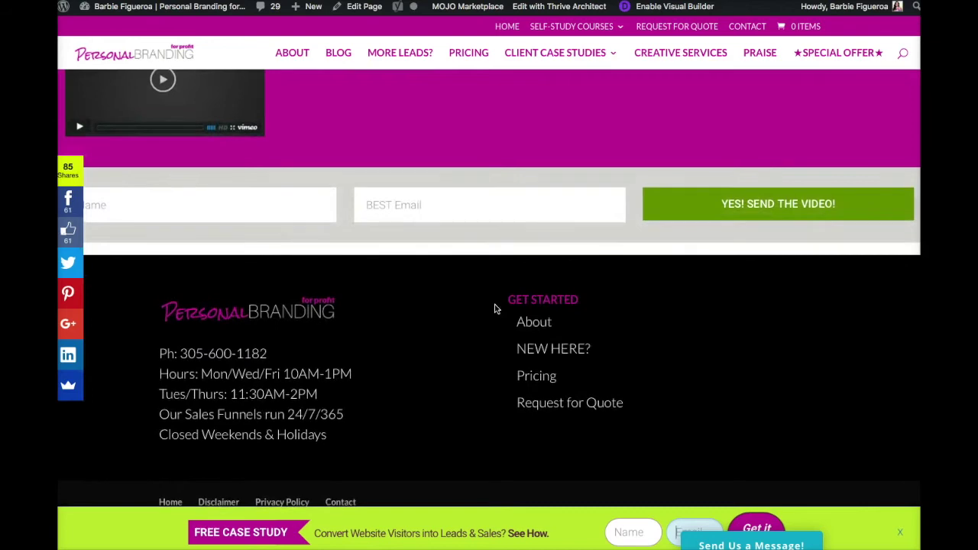
pyautogui.scroll(12, 441, 255)
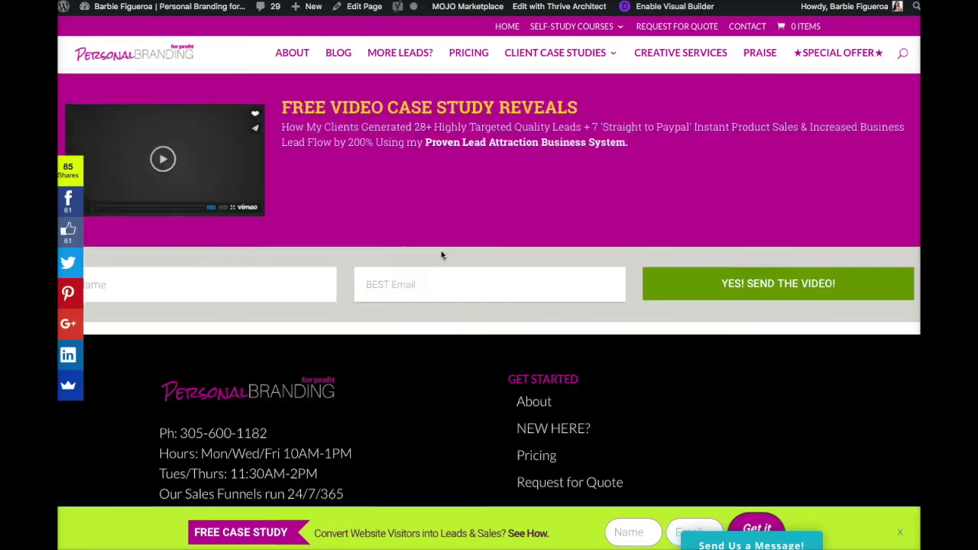
pyautogui.scroll(3, 442, 255)
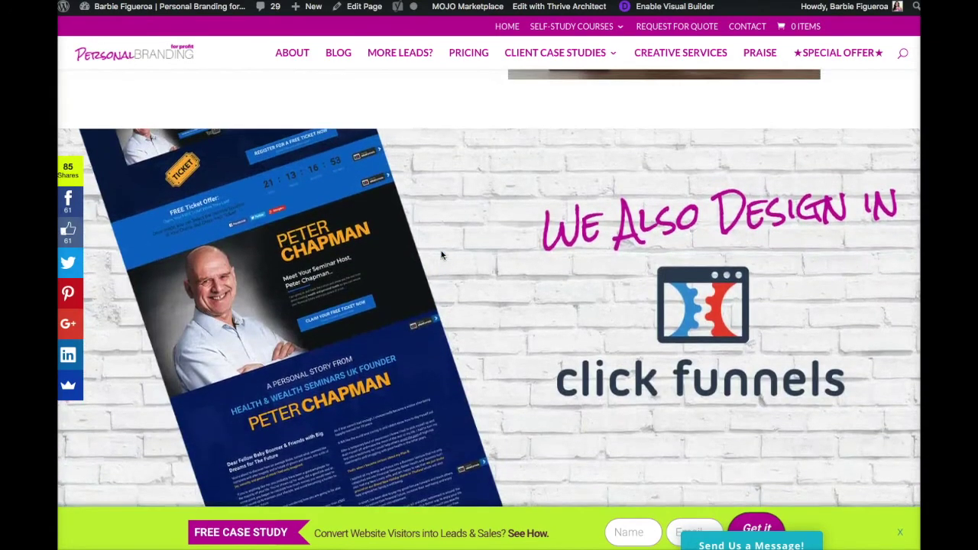
pyautogui.scroll(15, 441, 255)
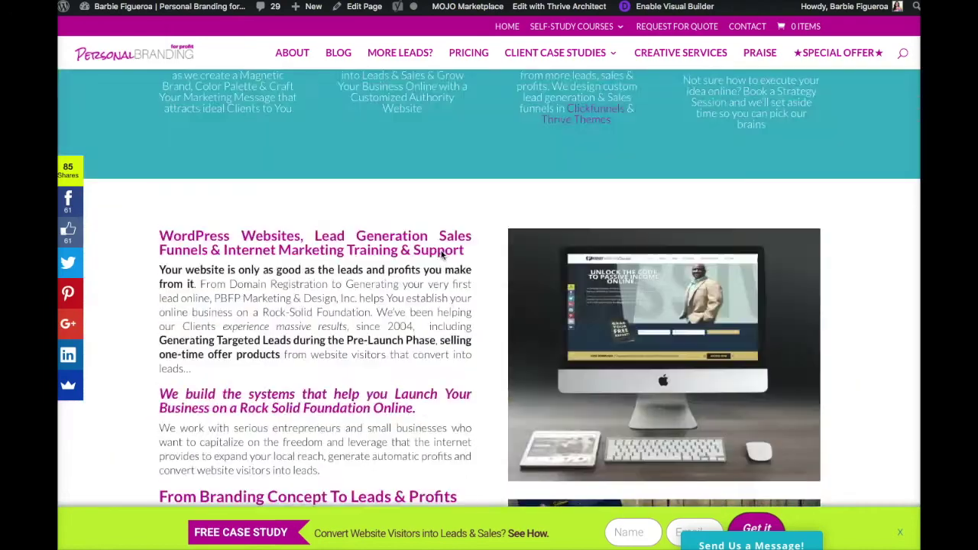
pyautogui.scroll(3, 441, 254)
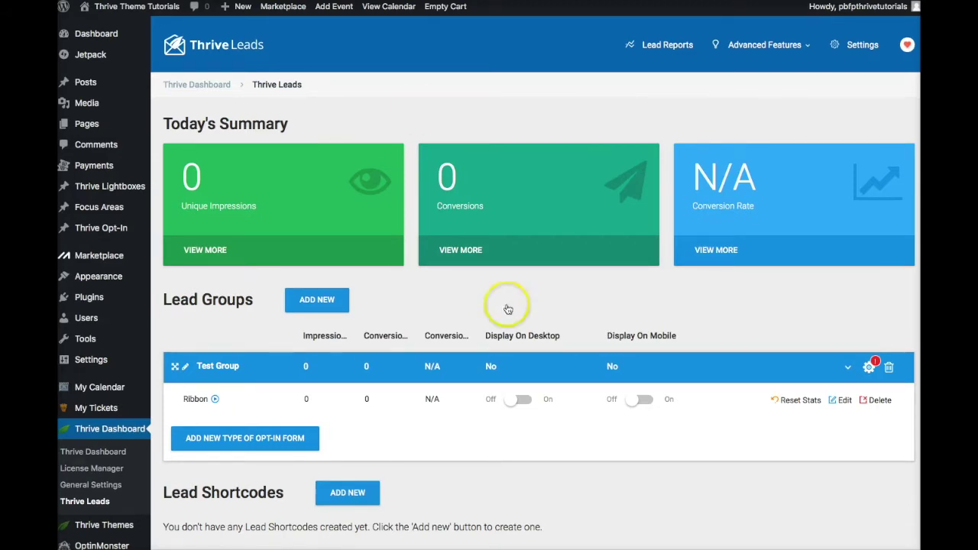
# Add a Lightbox form type to the Test Group next to the existing Ribbon
pyautogui.click(282, 446)
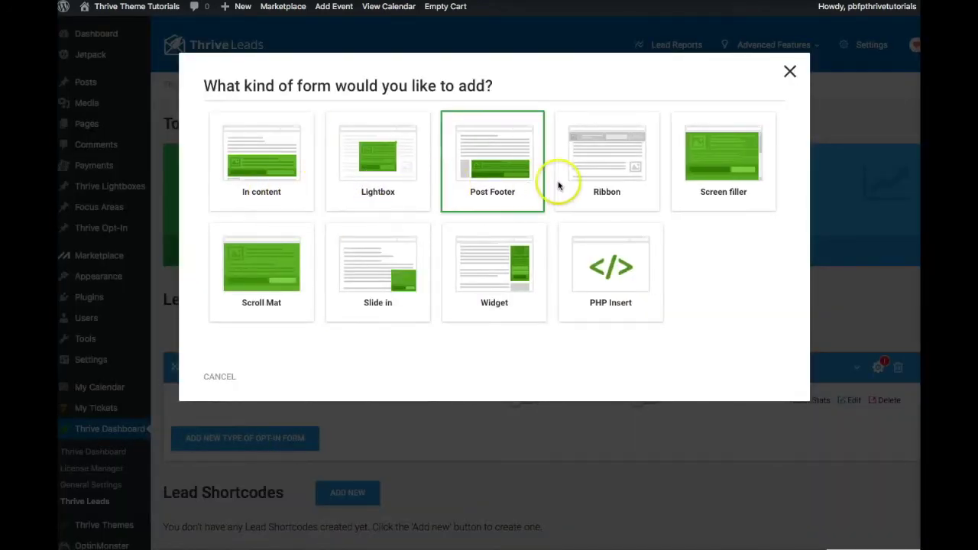
pyautogui.click(276, 280)
pyautogui.click(277, 281)
pyautogui.click(272, 172)
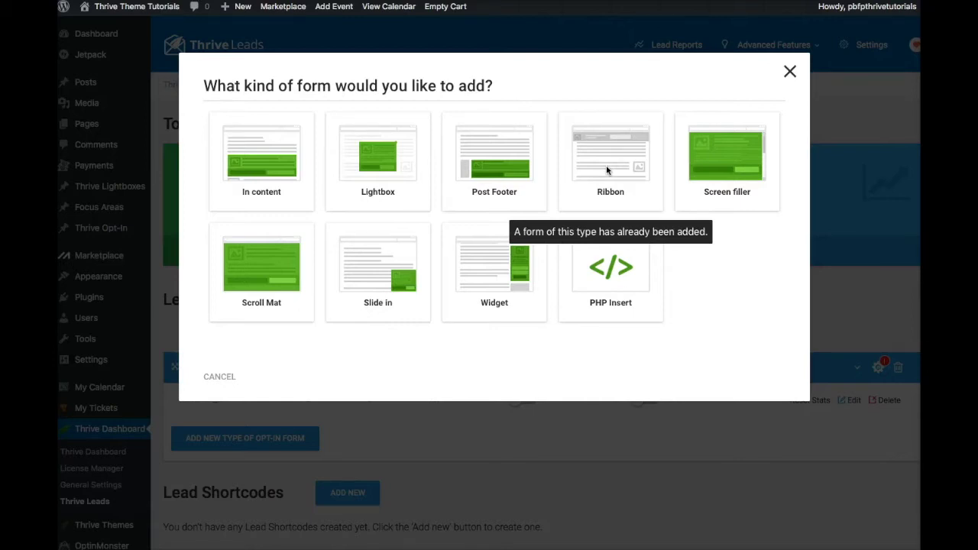
pyautogui.click(688, 151)
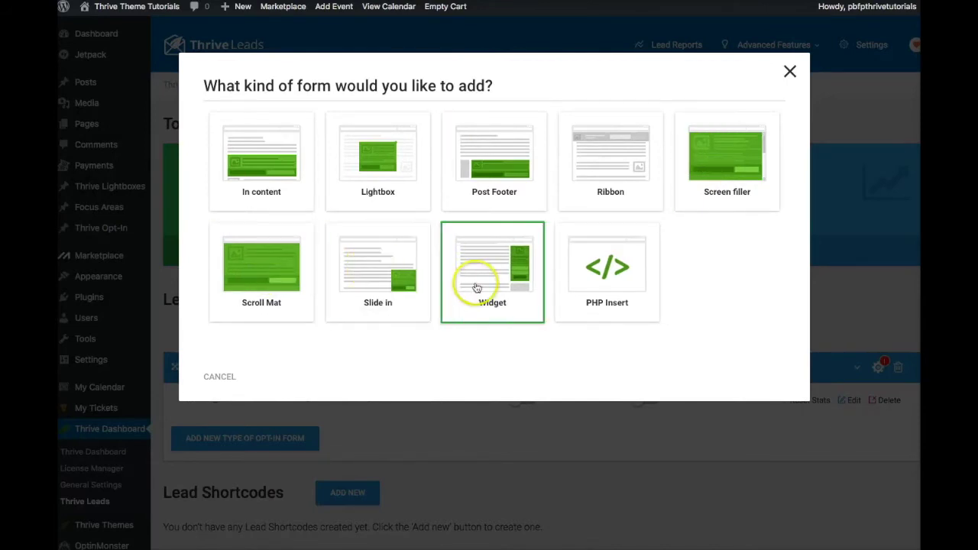
pyautogui.click(592, 291)
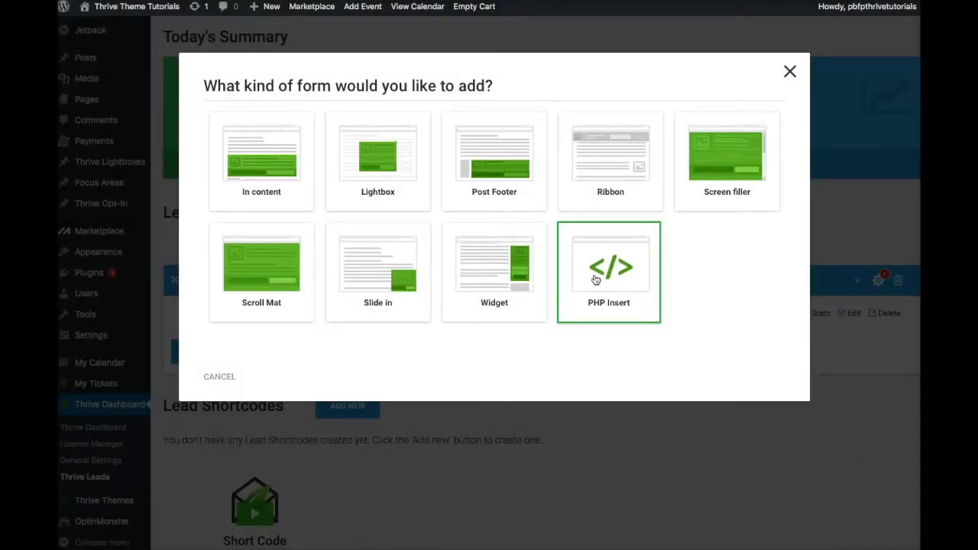
pyautogui.click(371, 153)
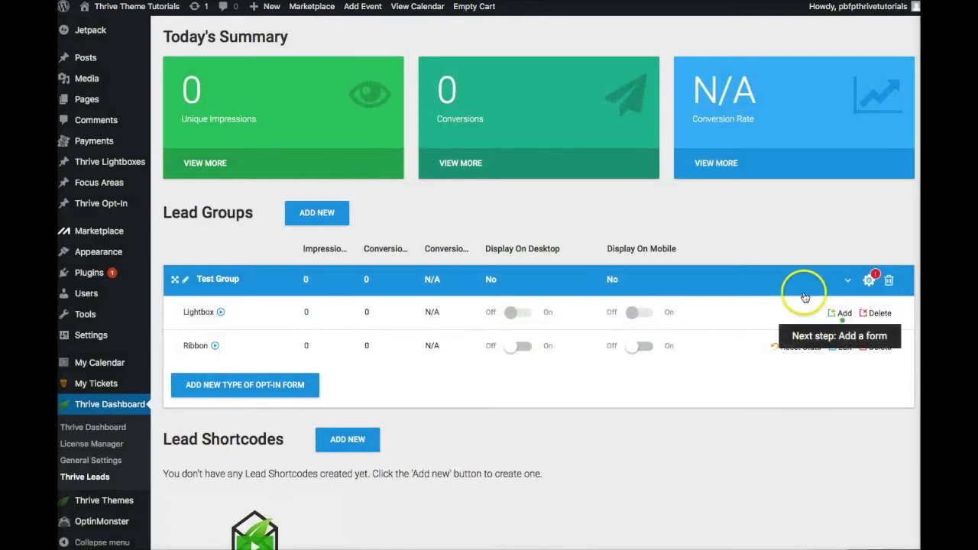
# Create the first Lightbox form, named 'Test Lightbox'
pyautogui.click(837, 316)
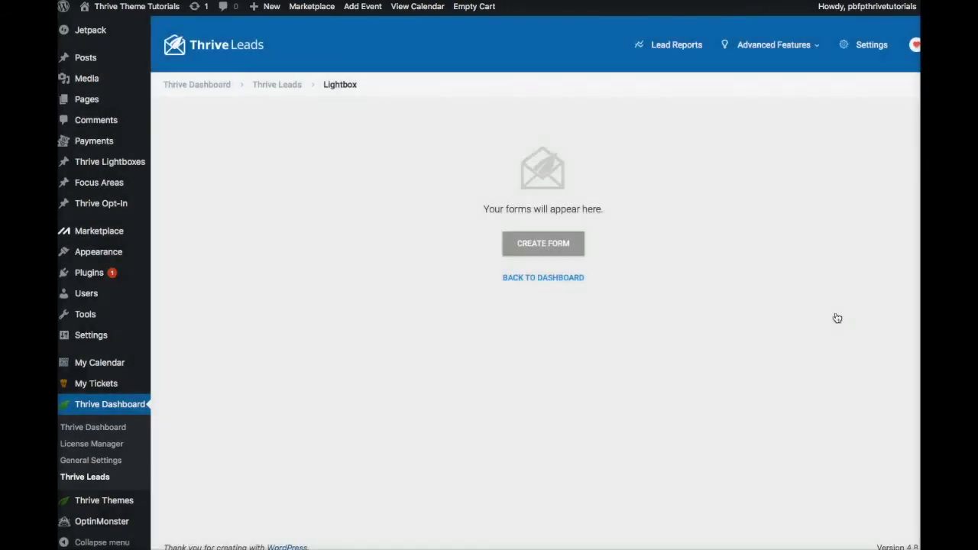
pyautogui.click(533, 246)
pyautogui.click(455, 193)
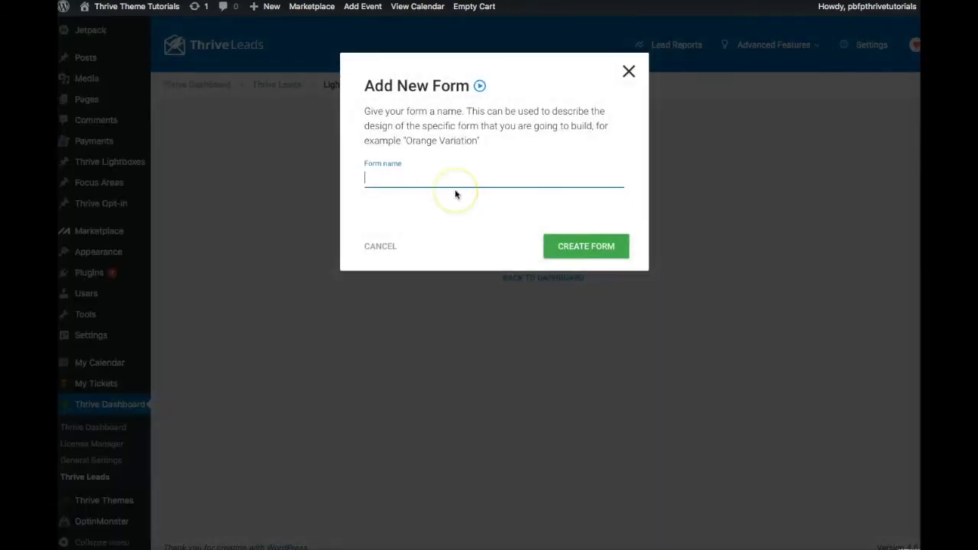
pyautogui.write('Test Lightbox')
pyautogui.click(583, 248)
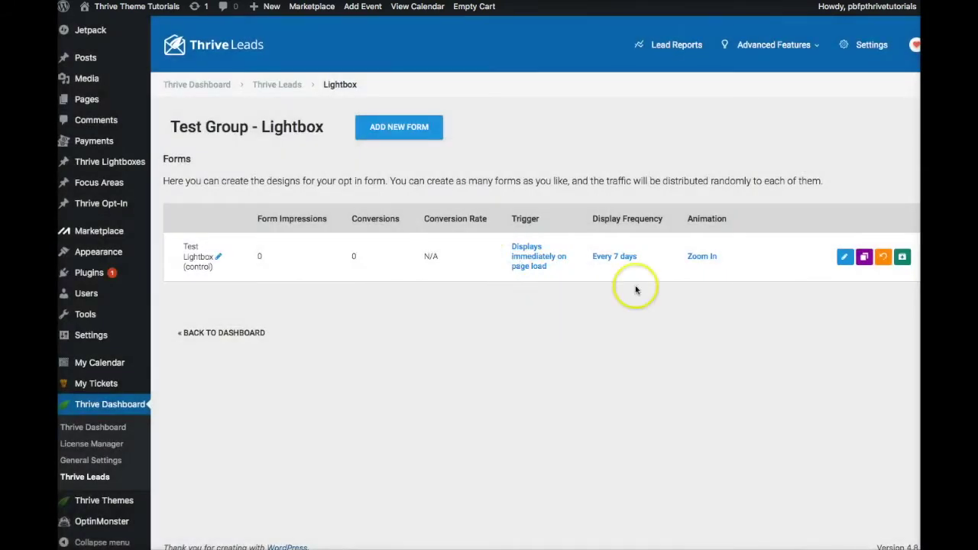
# Preview the Rotational animation, then keep and save Zoom In for Test Lightbox
pyautogui.click(701, 258)
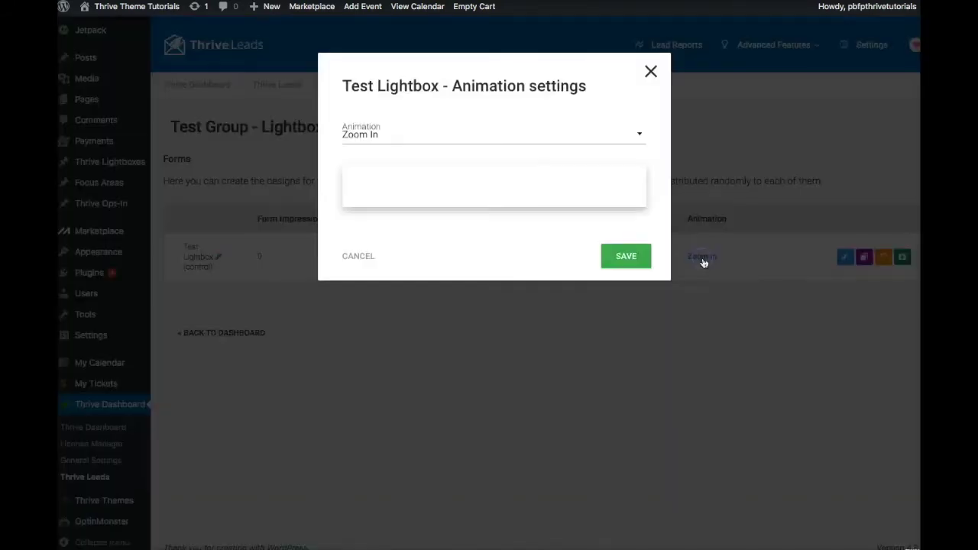
pyautogui.click(640, 136)
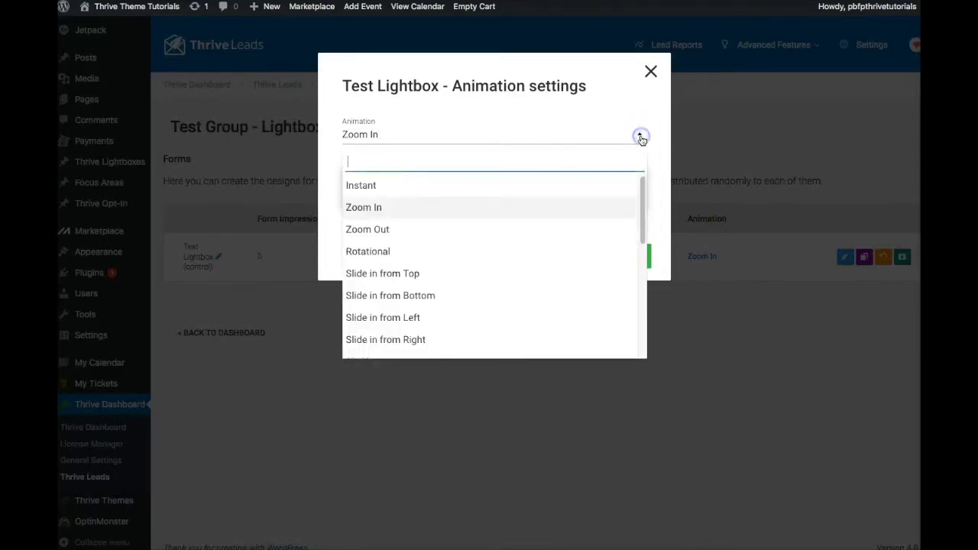
pyautogui.click(389, 250)
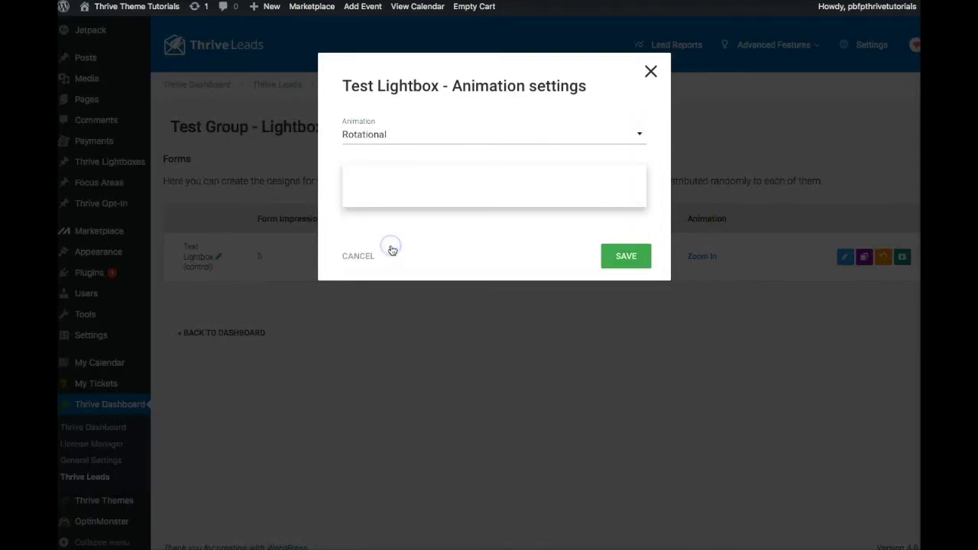
pyautogui.click(639, 135)
pyautogui.click(424, 215)
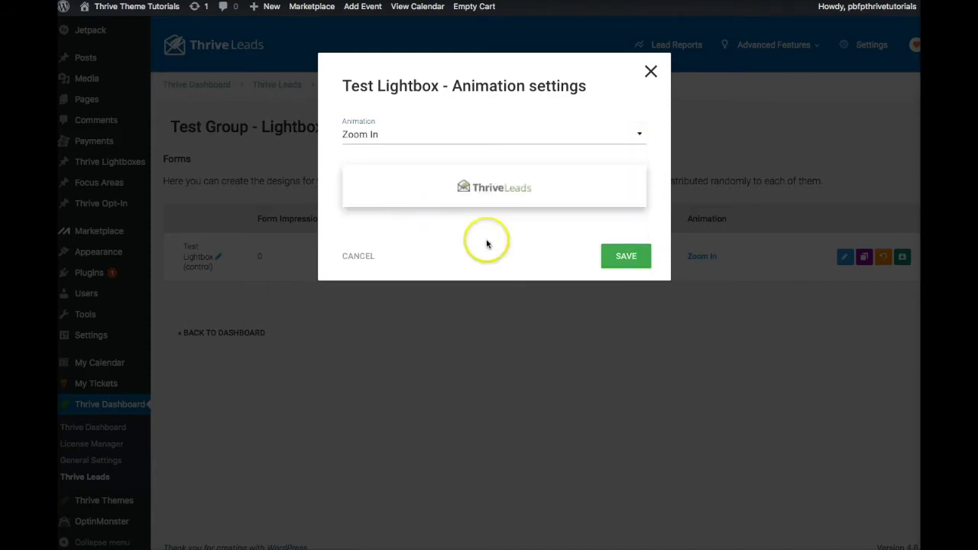
pyautogui.click(632, 260)
# Change the display frequency from every 7 days to 0 days so it always shows
pyautogui.click(609, 259)
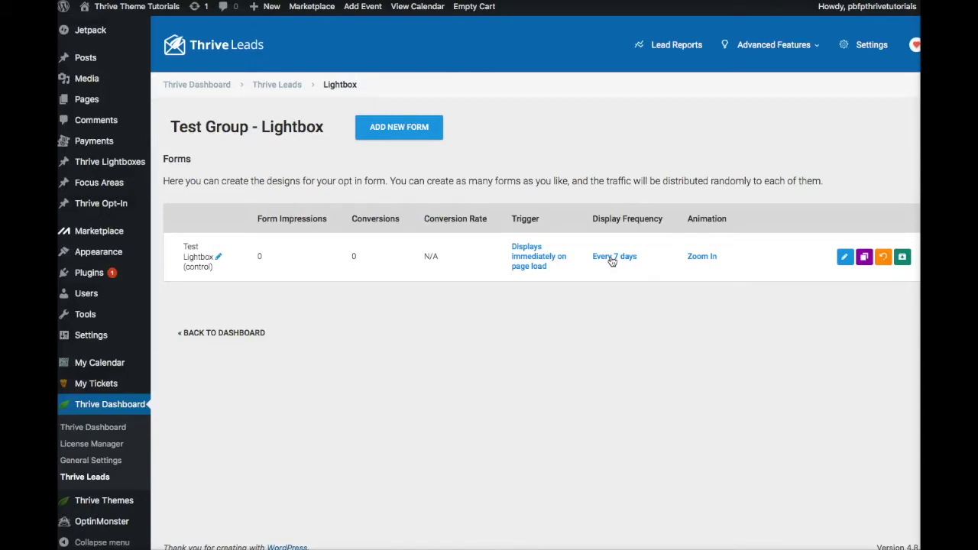
pyautogui.click(611, 261)
pyautogui.click(611, 261)
pyautogui.click(611, 262)
pyautogui.click(613, 260)
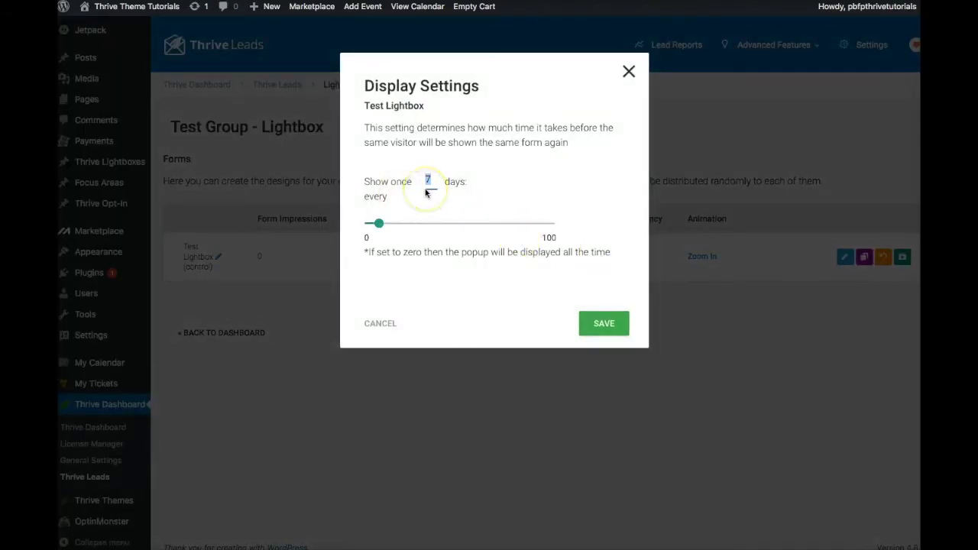
pyautogui.click(592, 320)
pyautogui.click(537, 273)
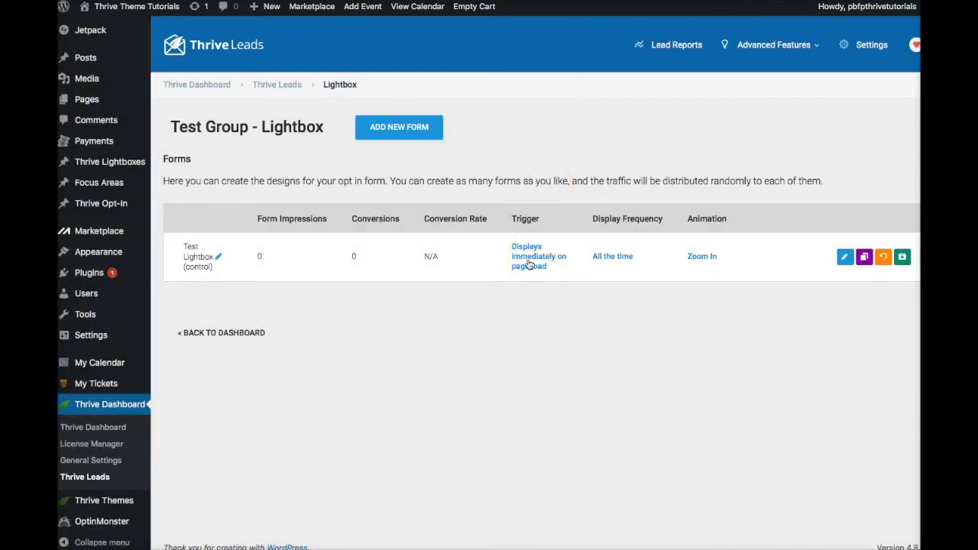
# Trigger Test Lightbox after 10 seconds, with SmartExit+ on for exit intent
pyautogui.click(529, 264)
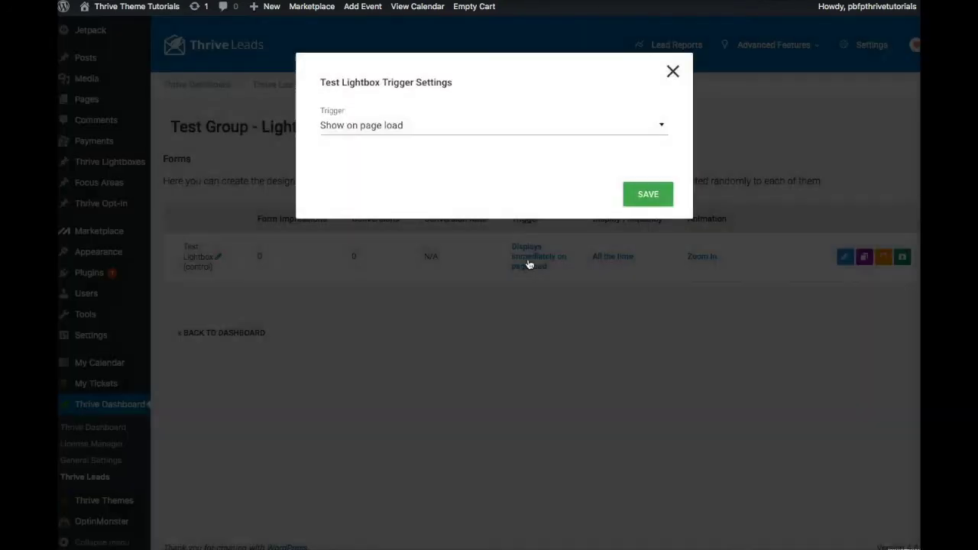
pyautogui.click(533, 129)
pyautogui.click(504, 131)
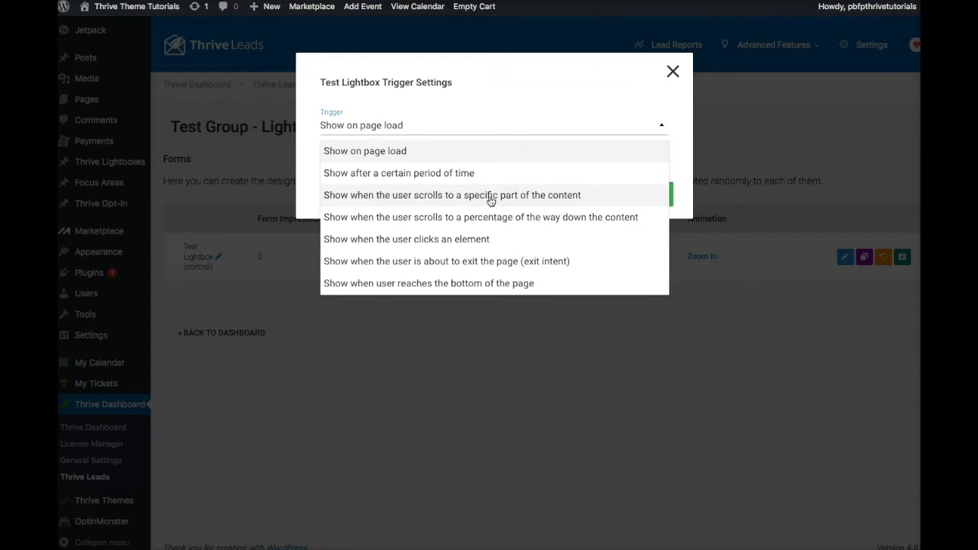
pyautogui.click(389, 160)
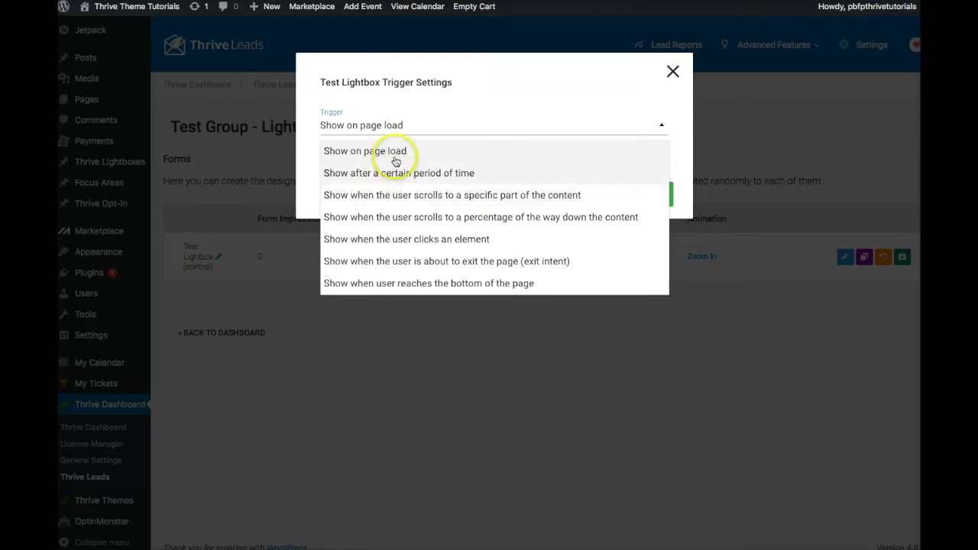
pyautogui.click(399, 174)
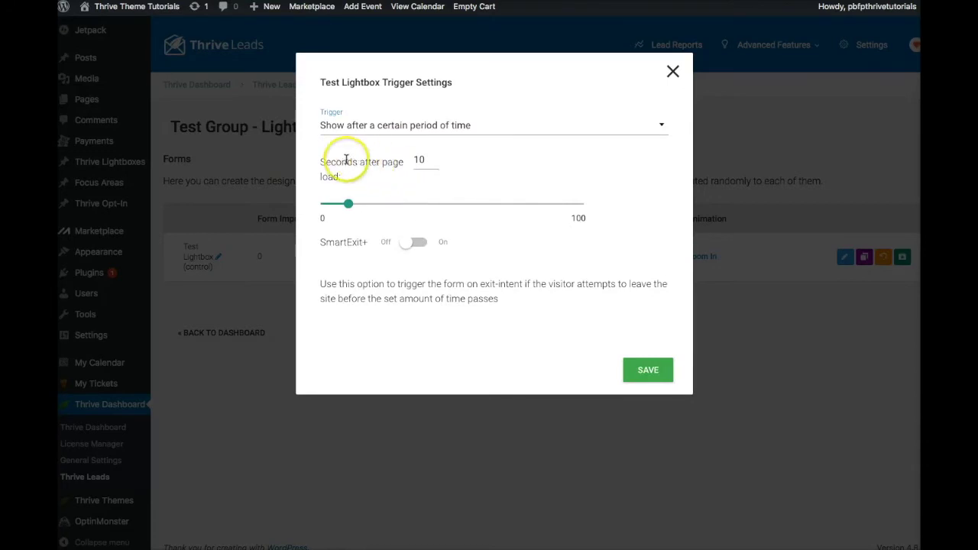
pyautogui.doubleClick(408, 155)
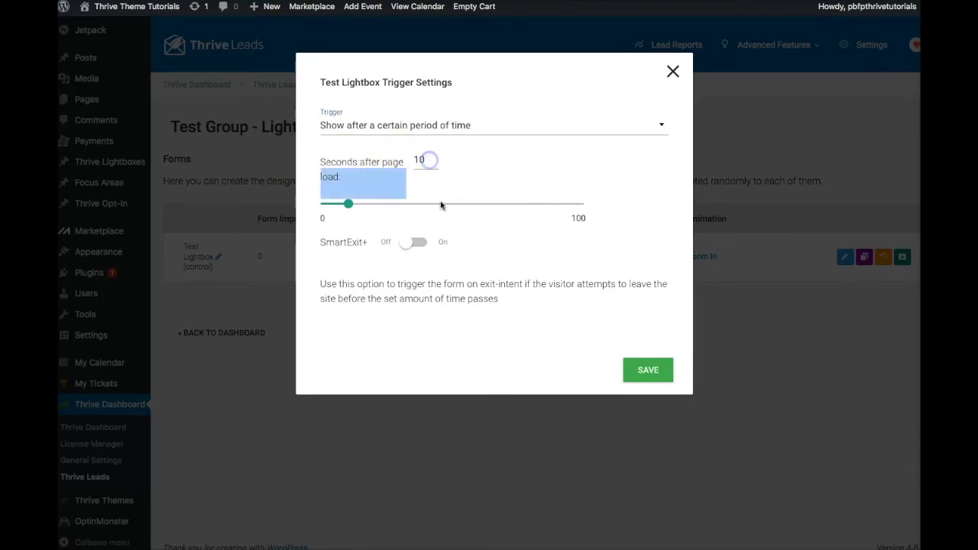
pyautogui.click(422, 246)
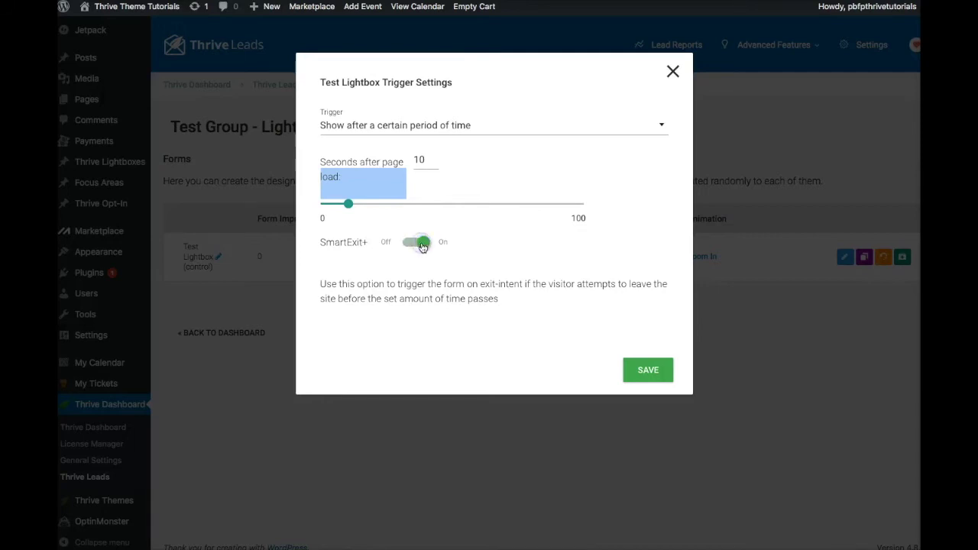
pyautogui.click(652, 378)
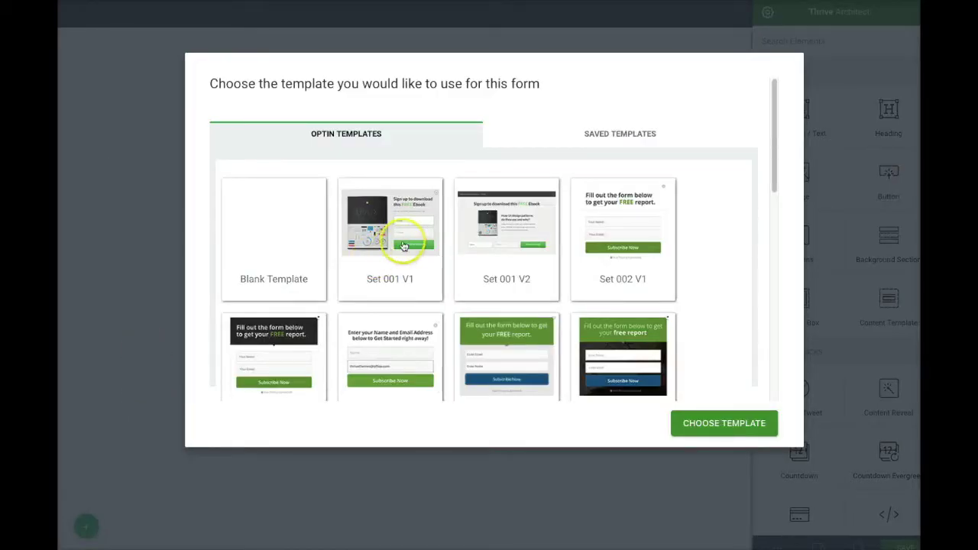
# Apply the Set 008 v1 opt-in template about building a WordPress website
pyautogui.scroll(-3, 393, 254)
pyautogui.scroll(-5, 408, 242)
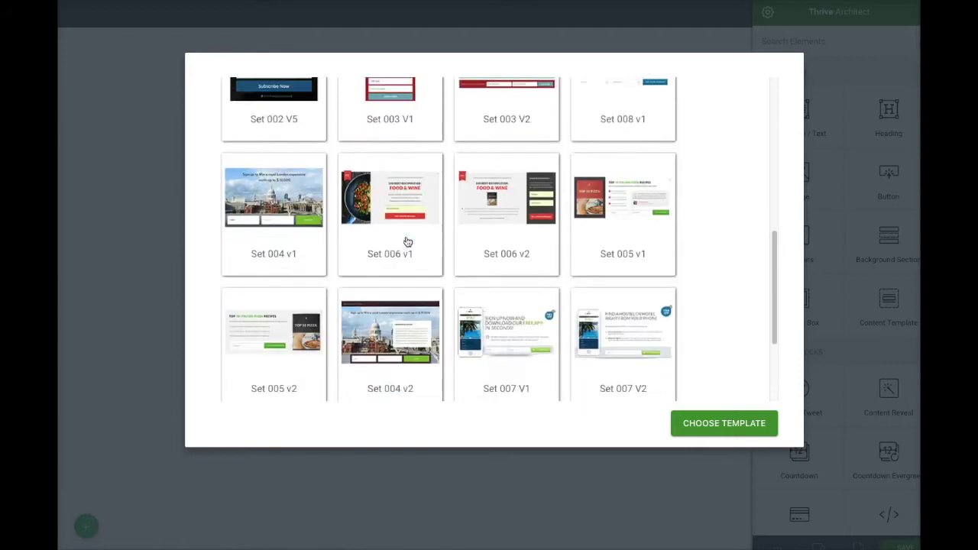
pyautogui.scroll(-2, 407, 242)
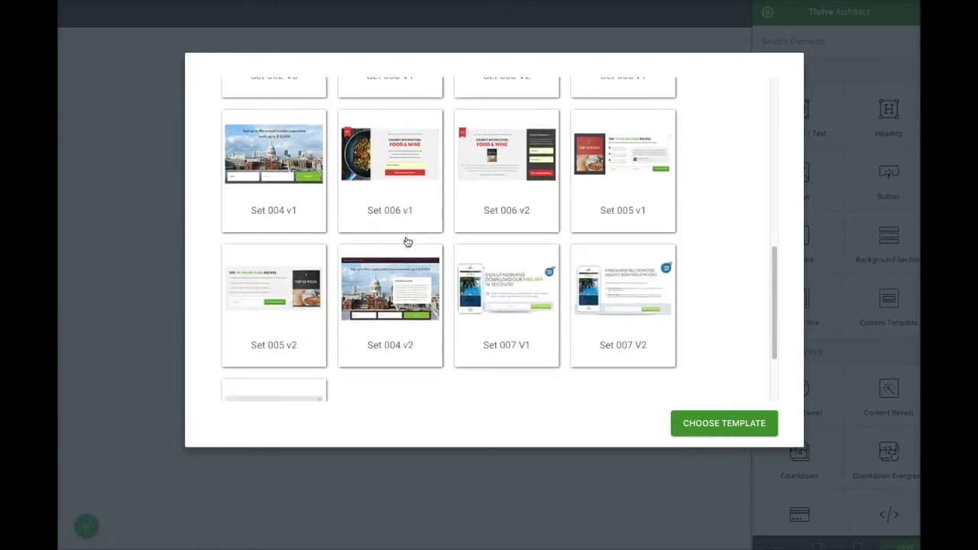
pyautogui.scroll(6, 407, 242)
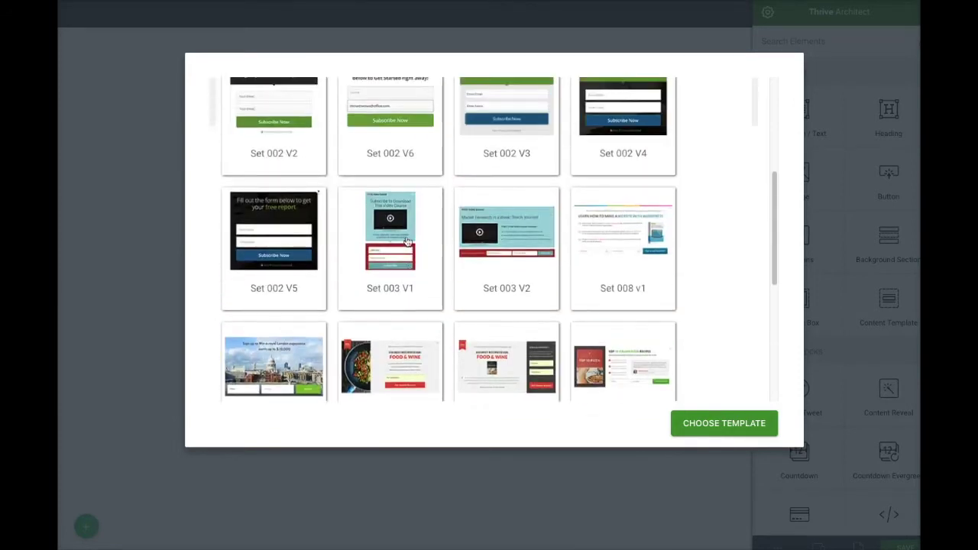
pyautogui.click(609, 224)
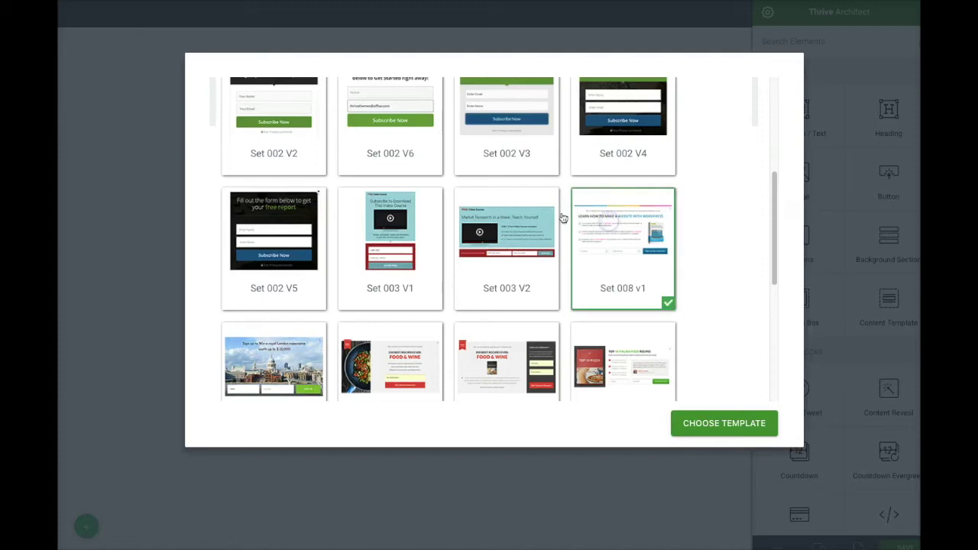
pyautogui.click(699, 416)
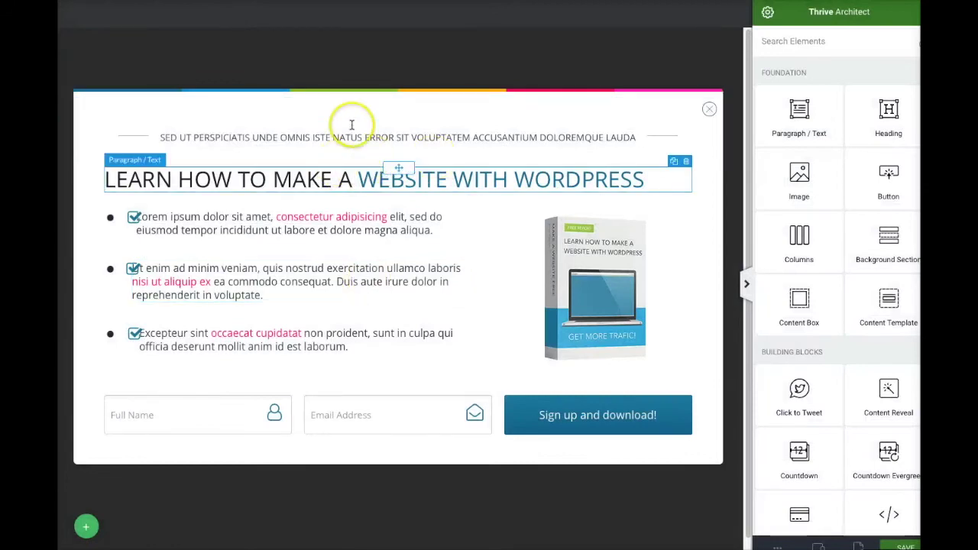
pyautogui.click(285, 138)
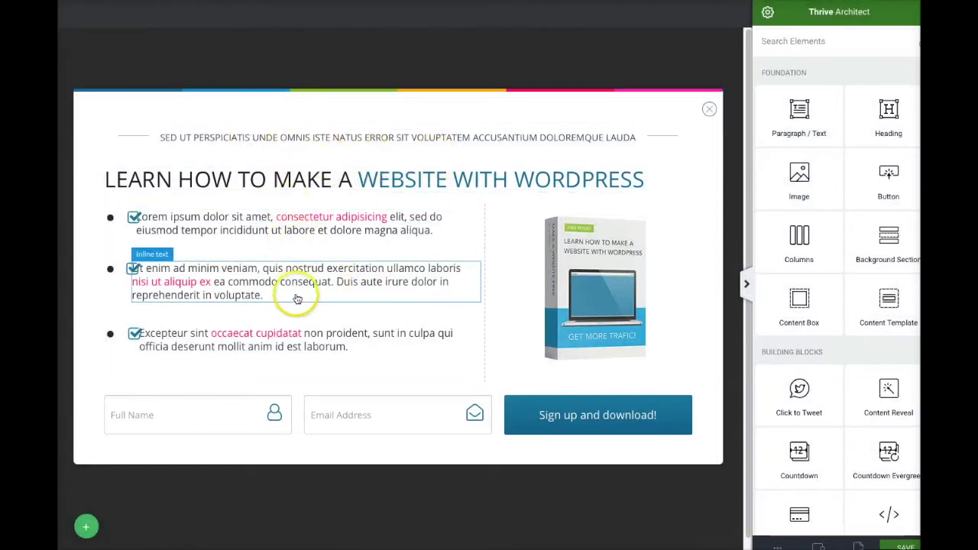
# From the sign-up form's Connect Form to Service, go to add a new API connection
pyautogui.click(281, 424)
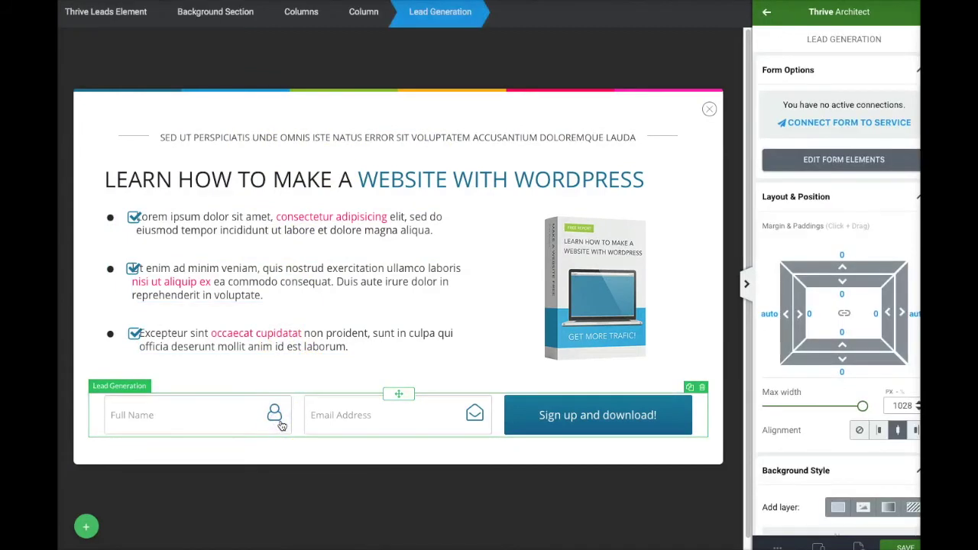
pyautogui.click(829, 124)
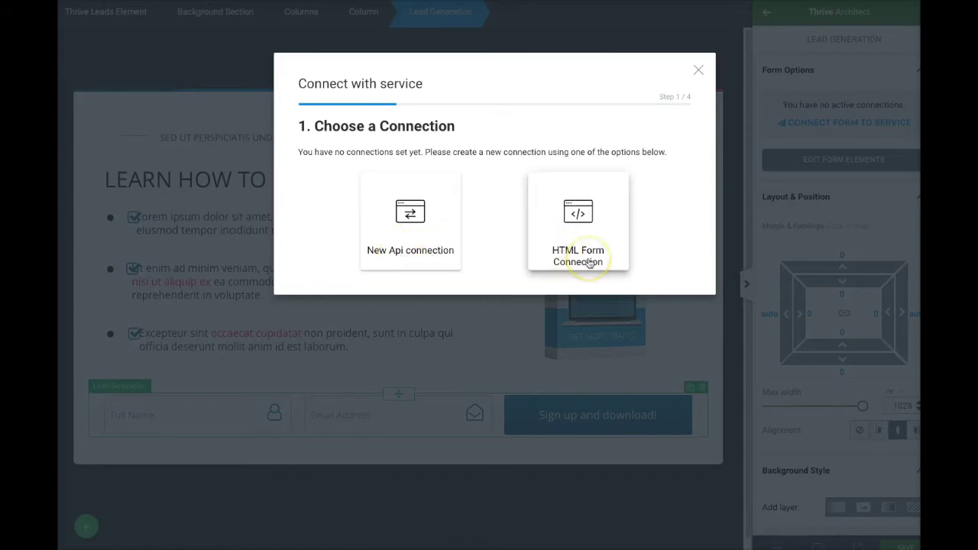
pyautogui.click(397, 257)
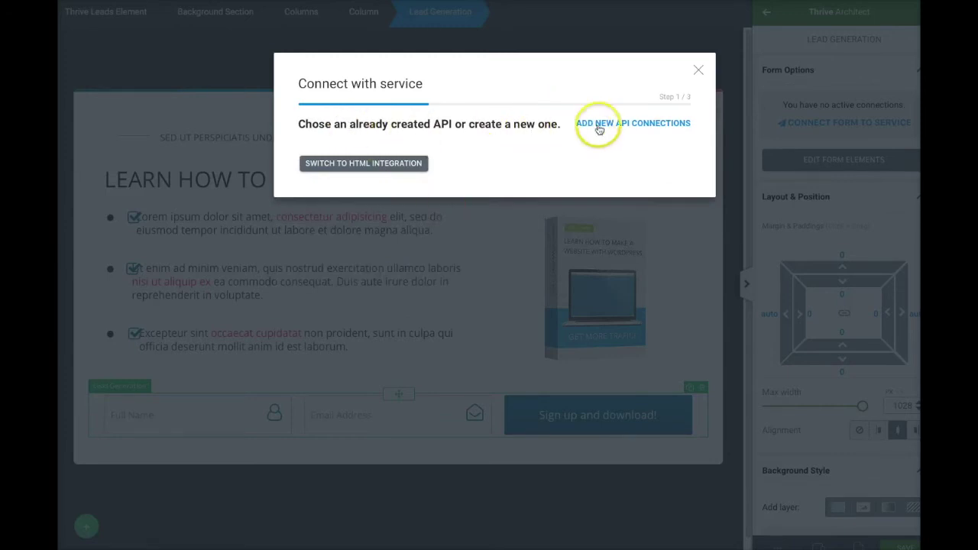
pyautogui.click(599, 129)
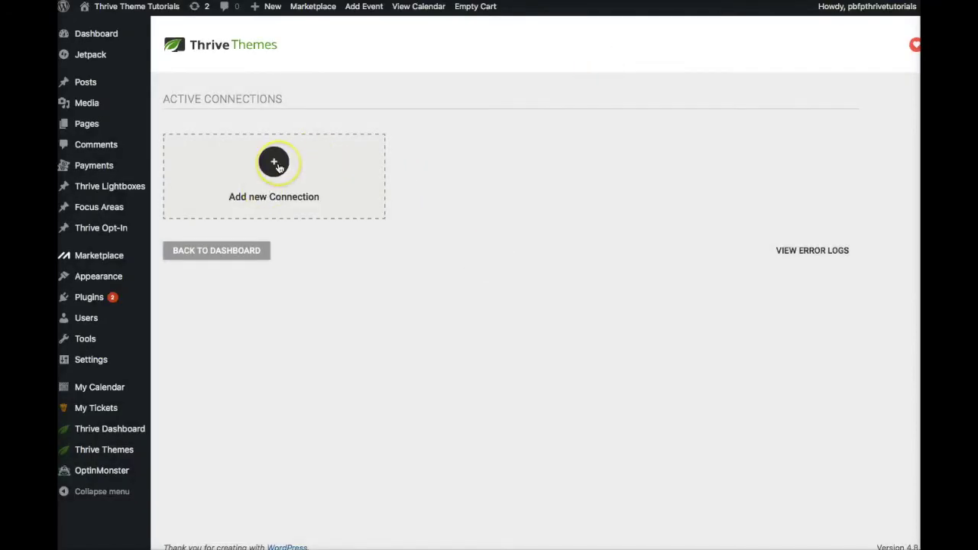
# Add a new AWeber connection in Thrive Dashboard and start its authorisation
pyautogui.click(278, 172)
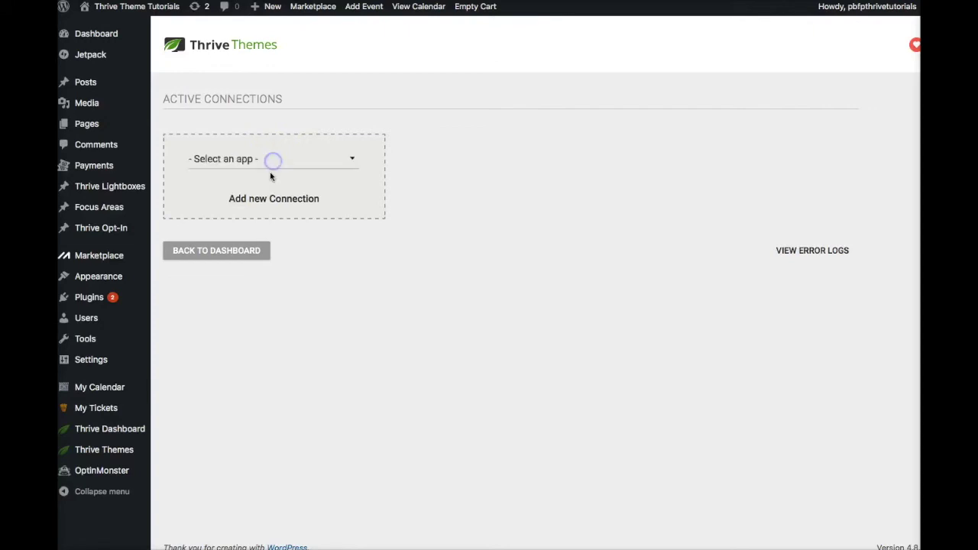
pyautogui.click(239, 162)
pyautogui.click(234, 158)
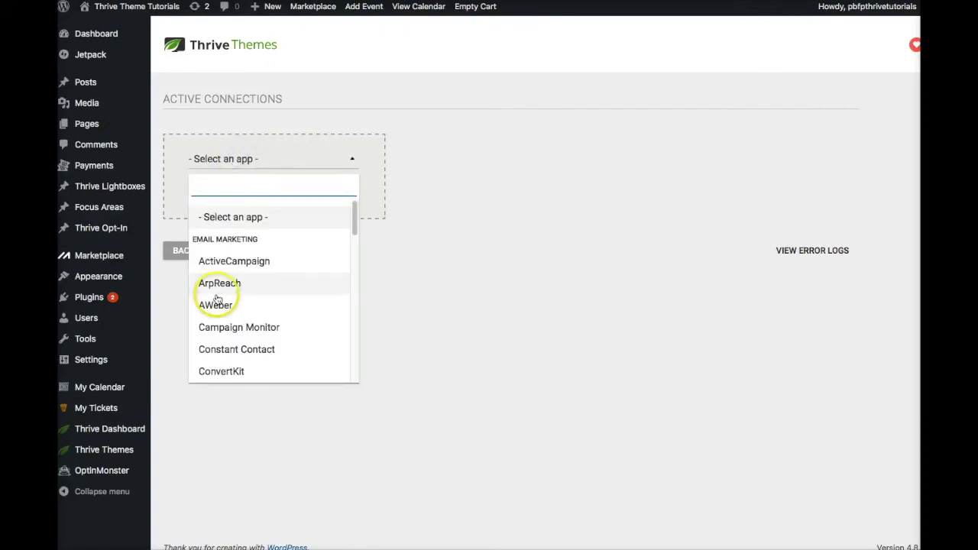
pyautogui.click(217, 307)
pyautogui.click(322, 227)
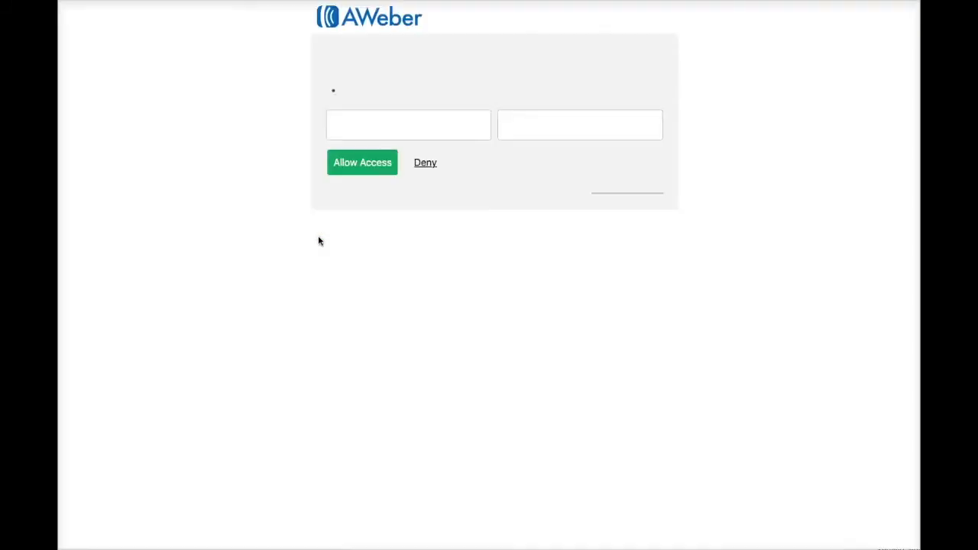
# Sign in to AWeber with the saved login name and allow Thrive Leads access
pyautogui.click(330, 127)
pyautogui.write('bf')
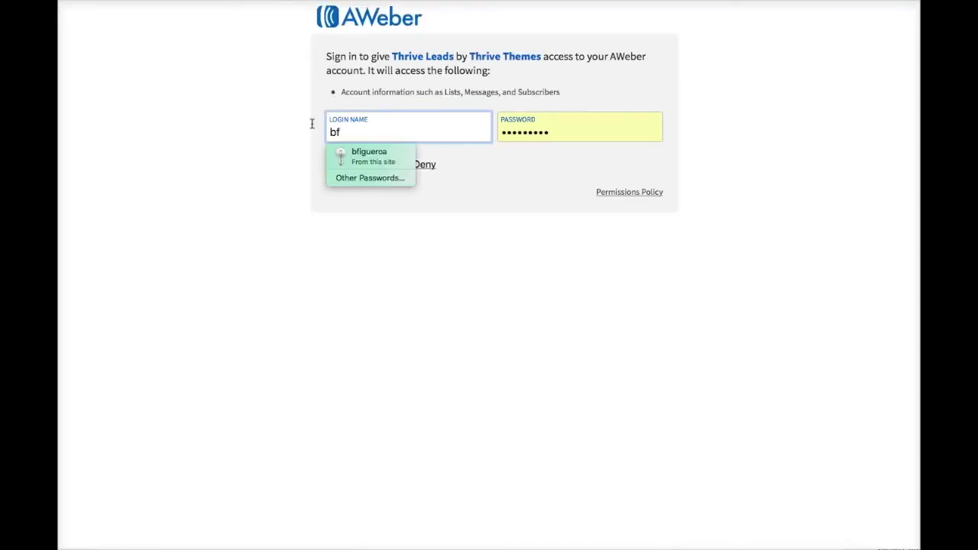
pyautogui.click(360, 153)
pyautogui.click(367, 166)
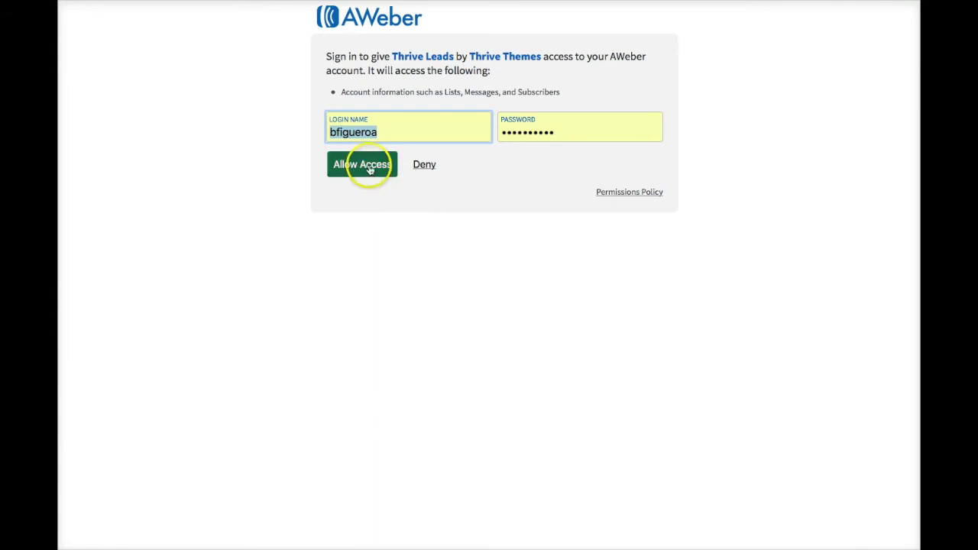
pyautogui.click(247, 240)
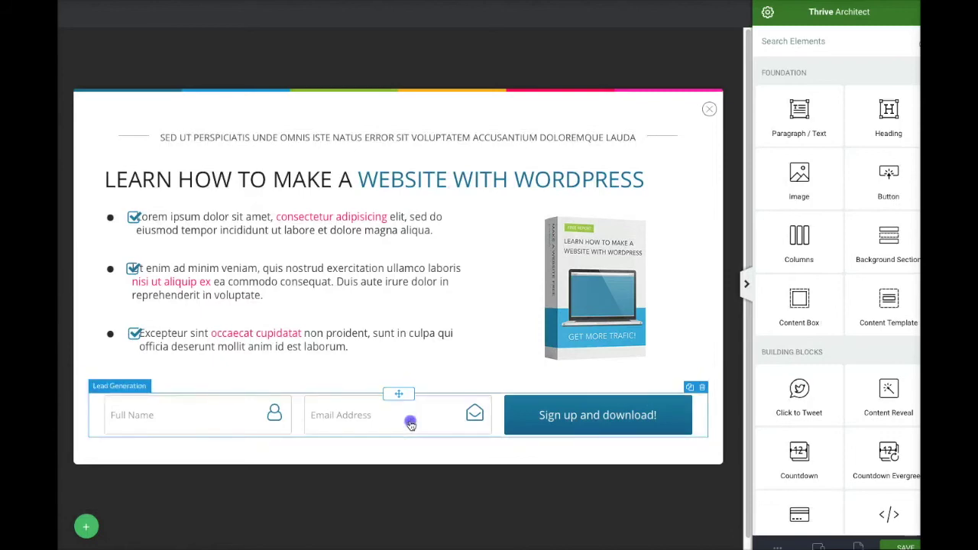
# Link the sign-up form to AWeber's 5dayfitnesstour list, keeping Email and Full Name fields
pyautogui.click(408, 422)
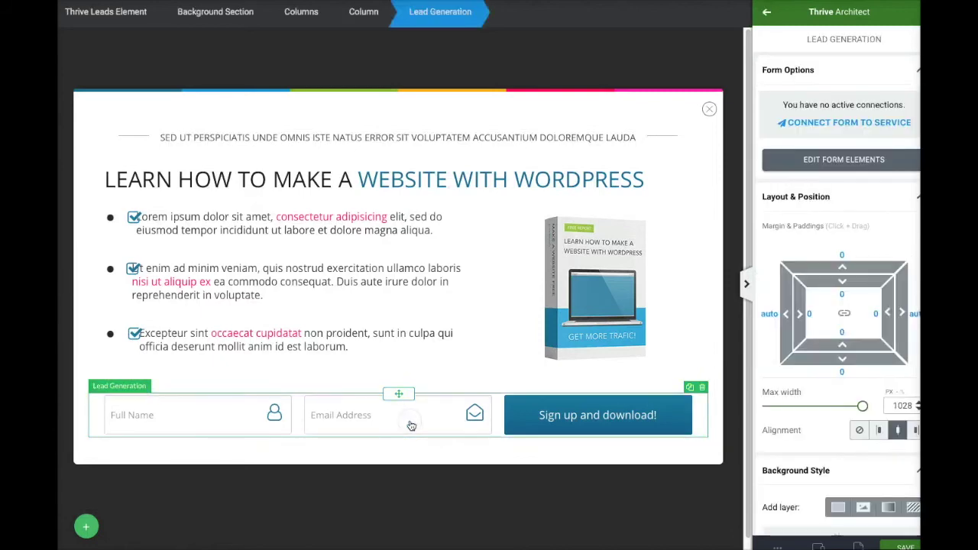
pyautogui.click(815, 124)
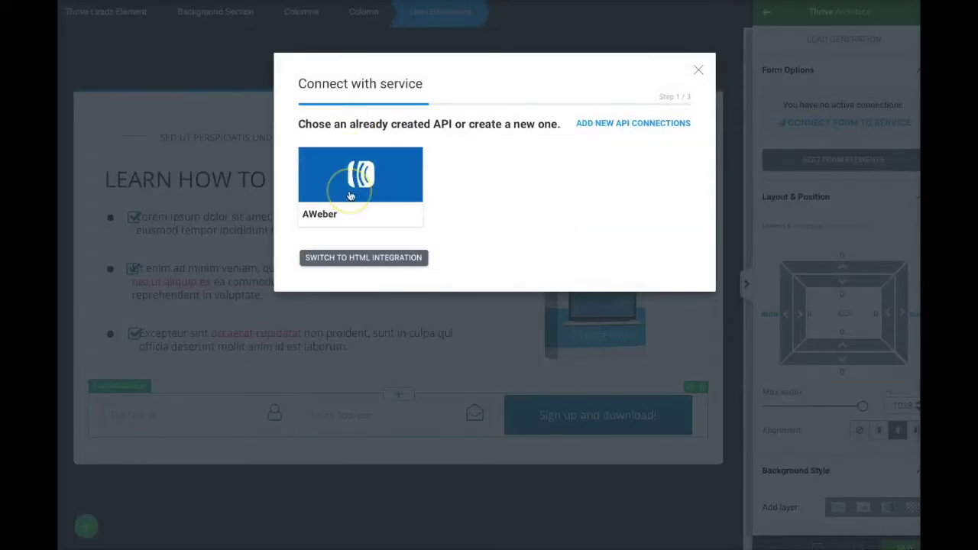
pyautogui.click(346, 190)
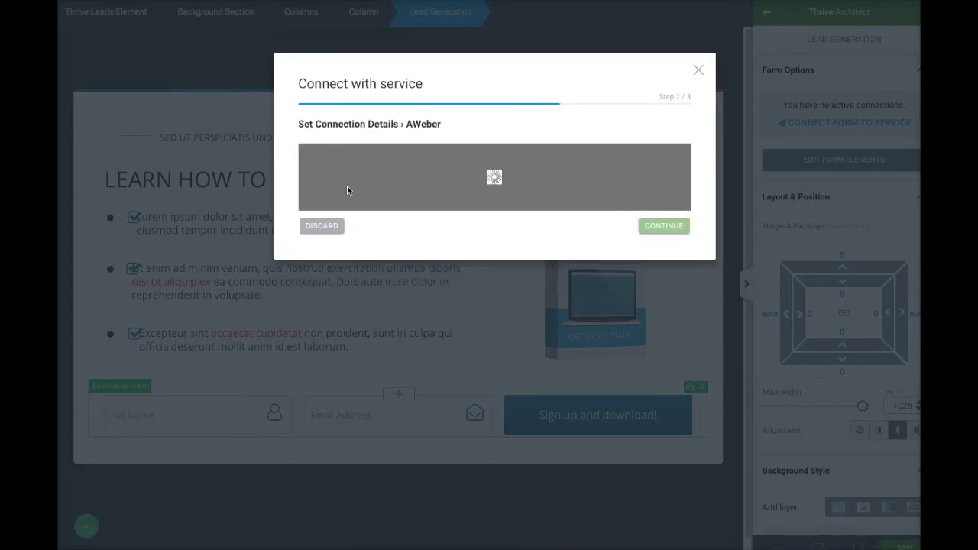
pyautogui.click(366, 188)
pyautogui.click(367, 188)
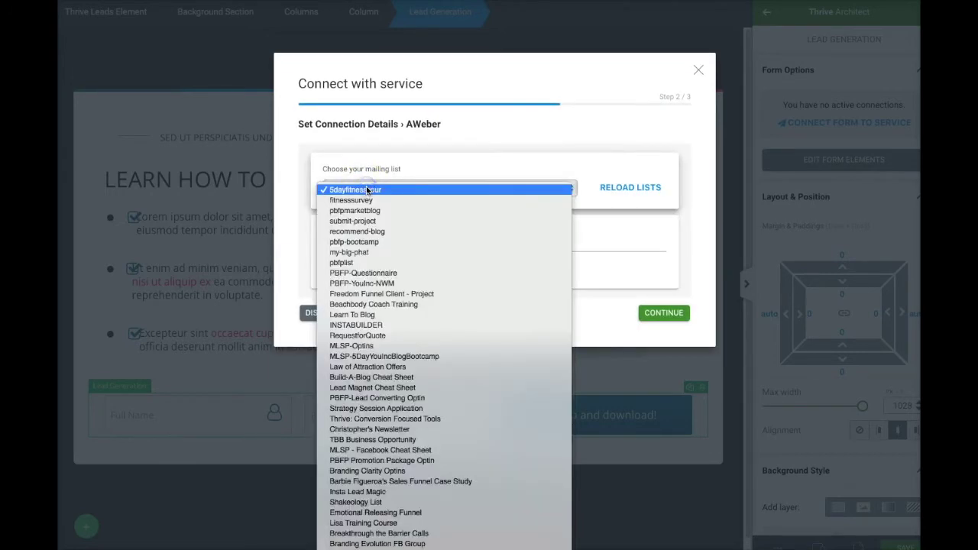
pyautogui.click(367, 189)
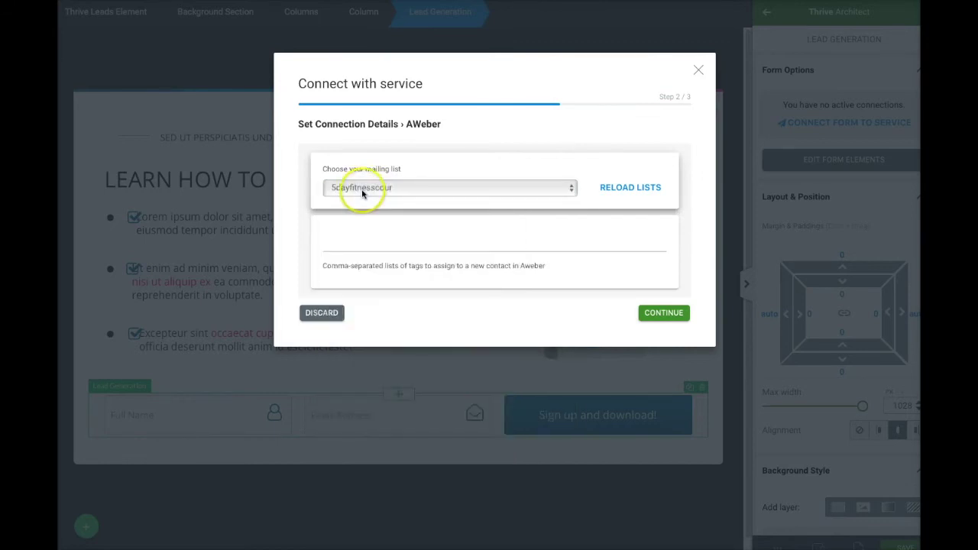
pyautogui.click(662, 318)
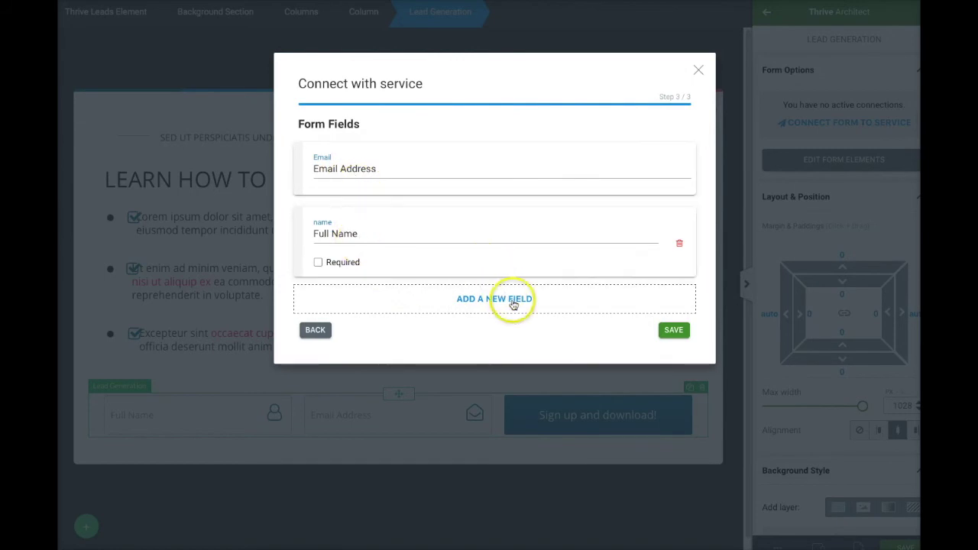
pyautogui.click(672, 329)
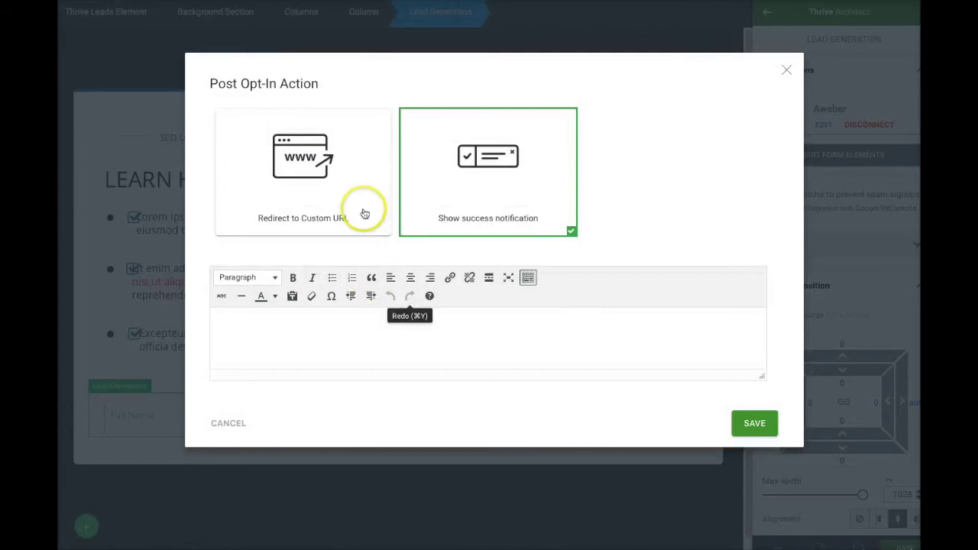
# Set the post opt-in action to a success notification reading 'Woo Hoo You're In!' and save it
pyautogui.click(281, 197)
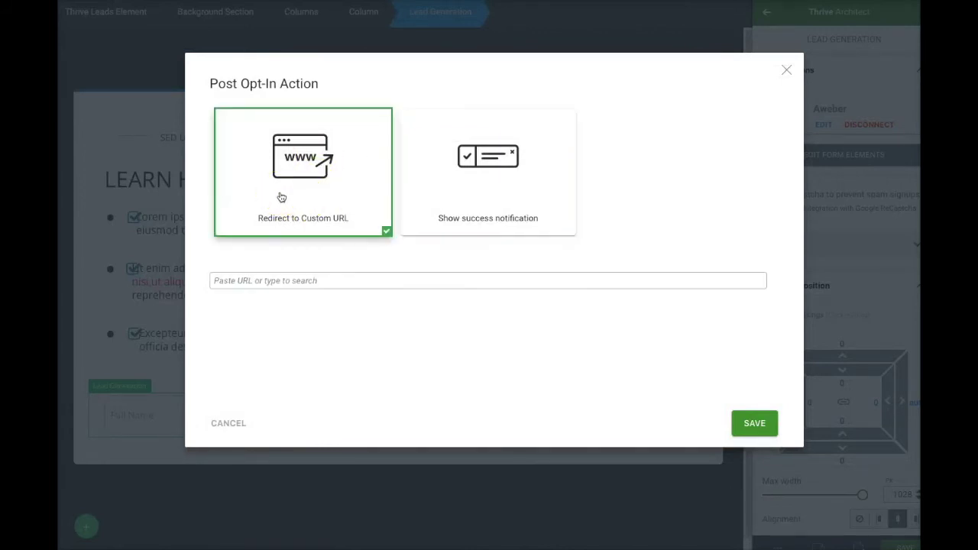
pyautogui.click(540, 208)
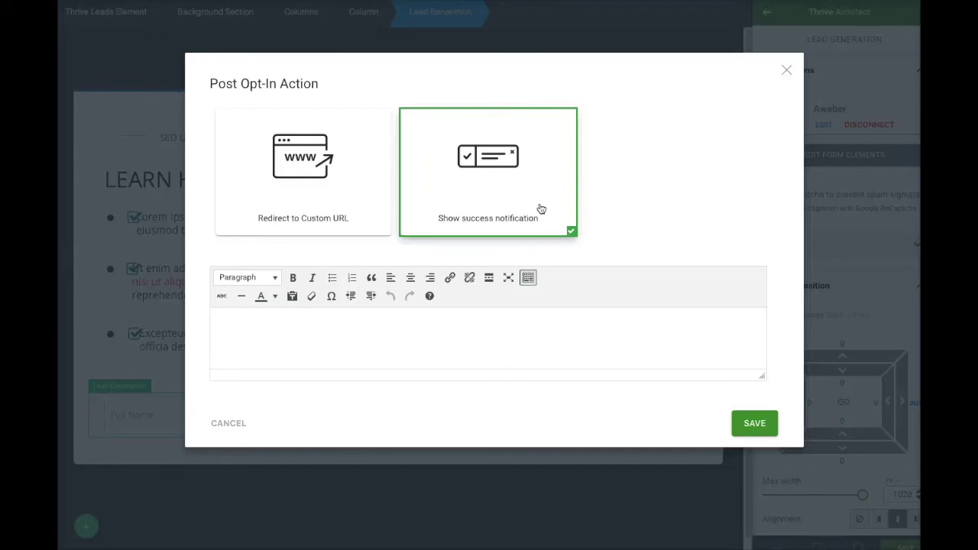
pyautogui.click(598, 328)
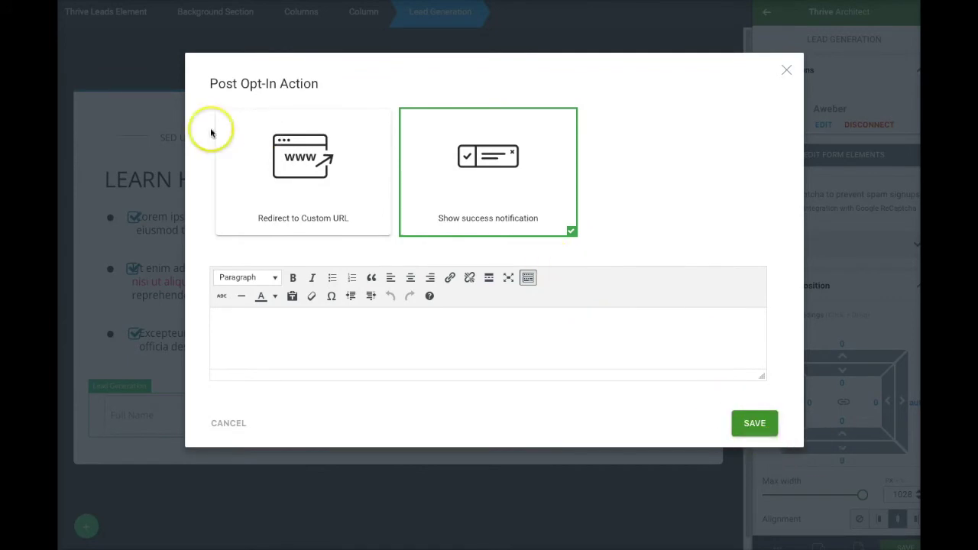
pyautogui.write('Woo')
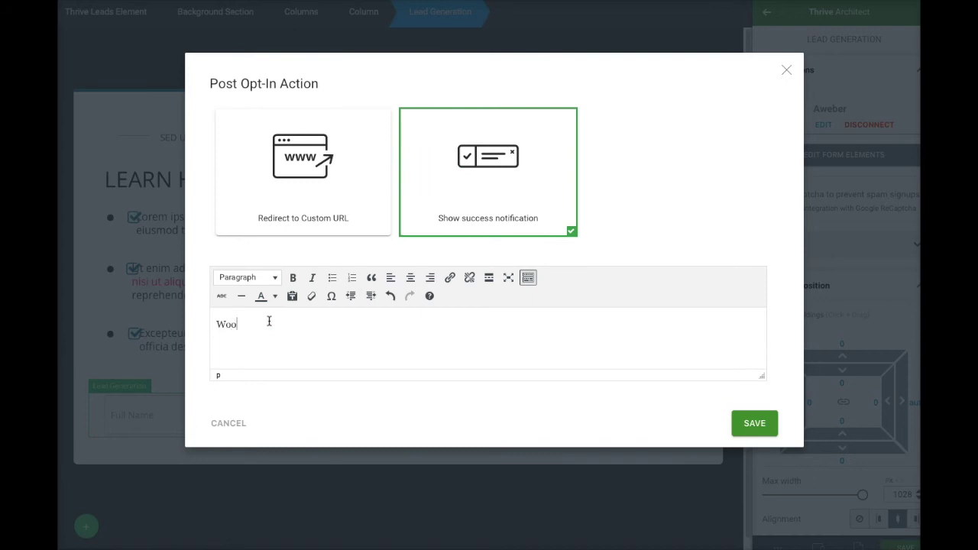
pyautogui.write(" Hoo You're In!")
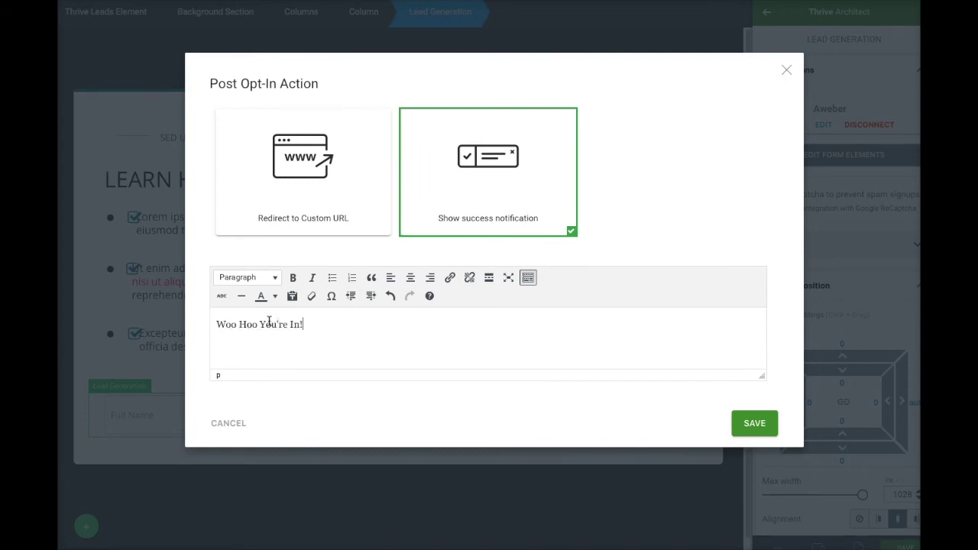
pyautogui.click(744, 425)
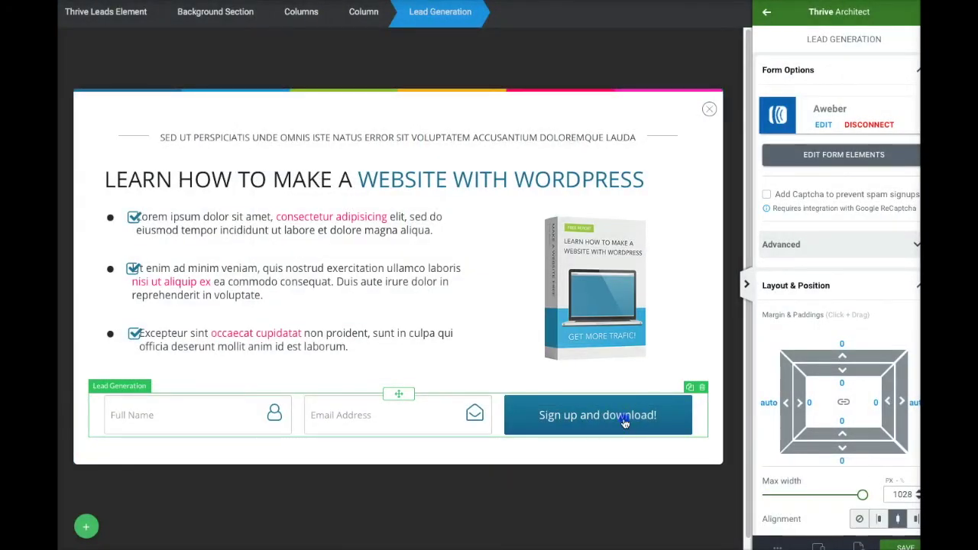
# Try a larger top margin on the form, restore the original, then save the lightbox design
pyautogui.click(691, 426)
pyautogui.click(839, 374)
pyautogui.moveTo(838, 378)
pyautogui.mouseDown()
pyautogui.moveTo(839, 314)
pyautogui.moveTo(840, 367)
pyautogui.mouseUp()
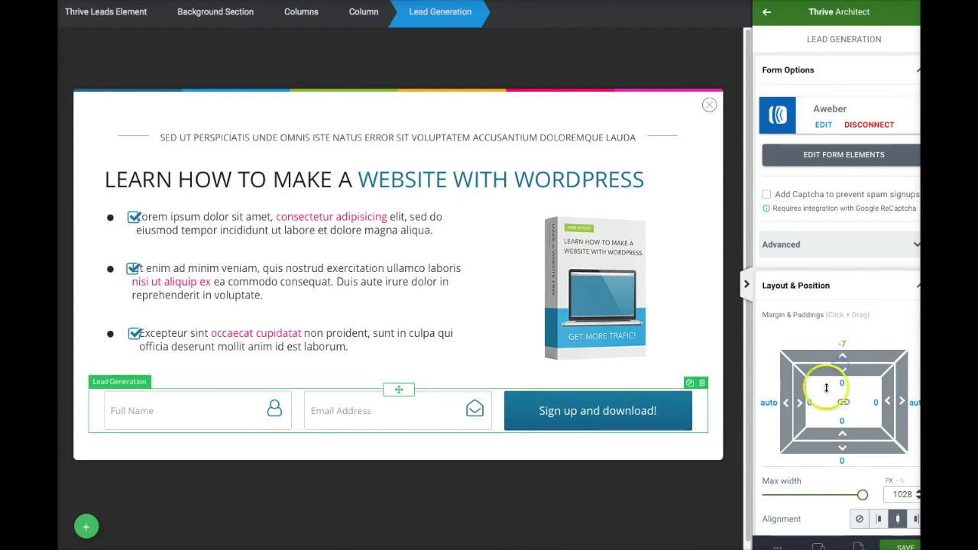
pyautogui.scroll(-5, 836, 420)
pyautogui.click(896, 547)
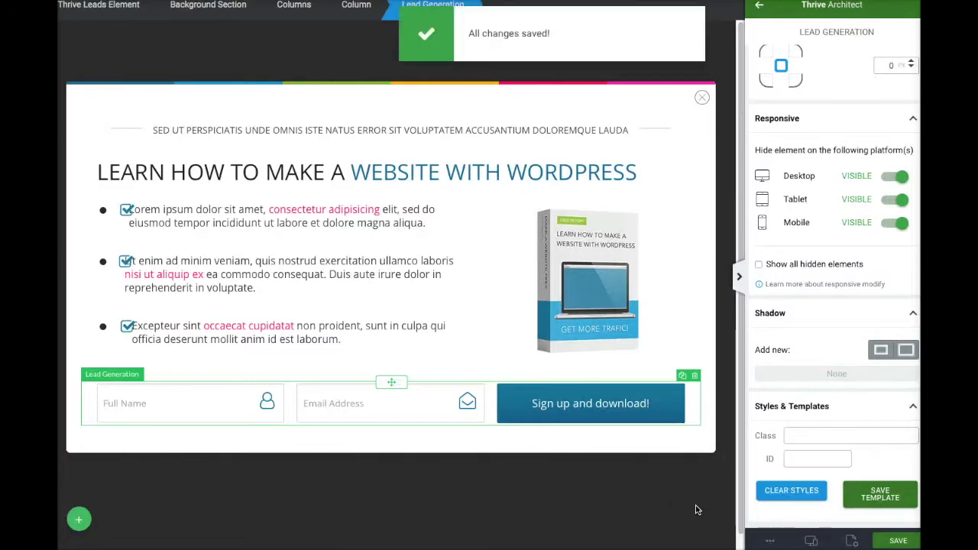
pyautogui.click(698, 508)
pyautogui.click(896, 541)
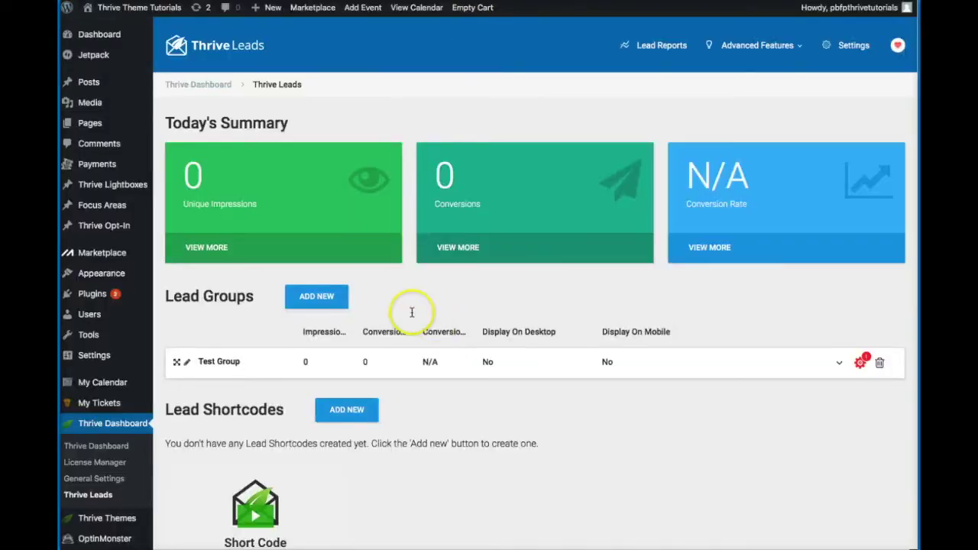
# Expand the Test Group and switch on the Lightbox form for mobile and desktop
pyautogui.scroll(-1, 306, 321)
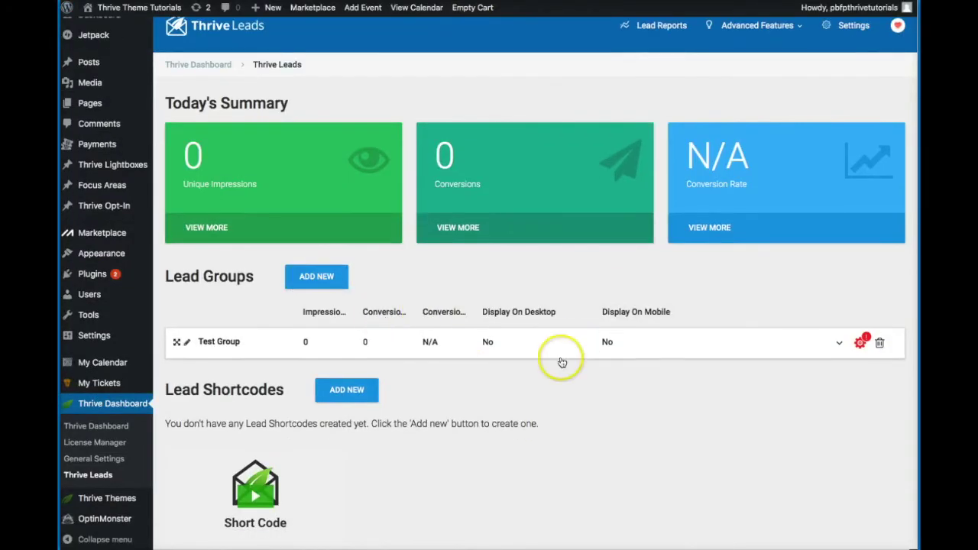
pyautogui.click(837, 346)
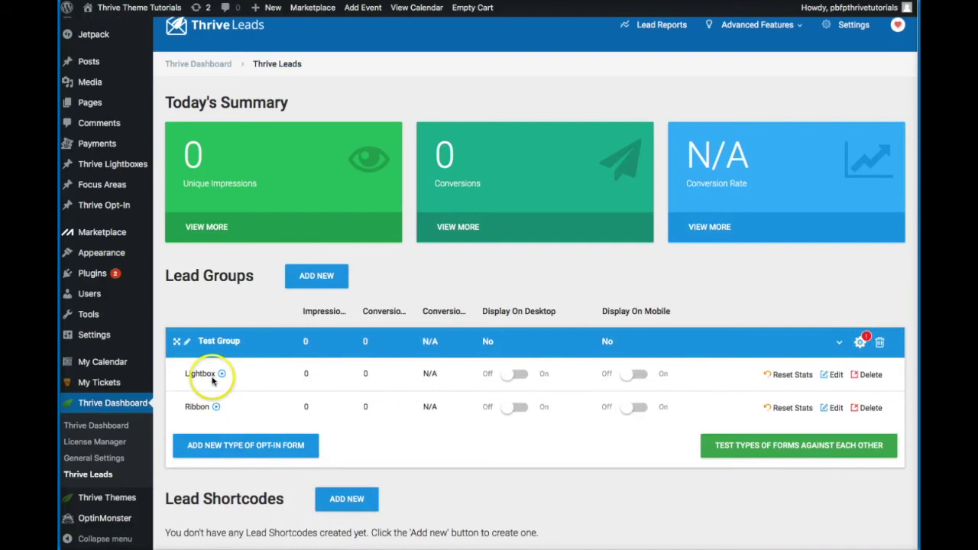
pyautogui.click(640, 375)
pyautogui.click(523, 374)
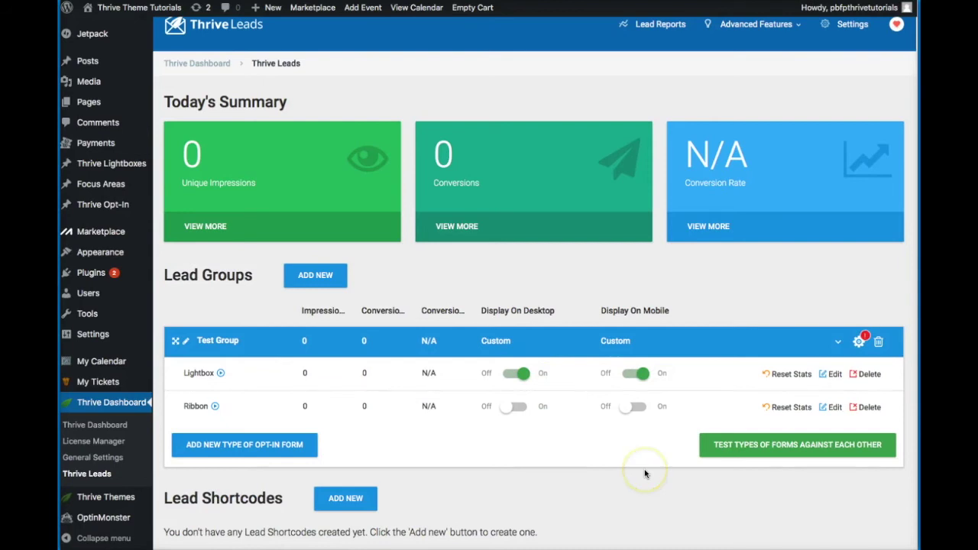
# Target the Test Group to display on the Front Page and save the settings
pyautogui.click(858, 344)
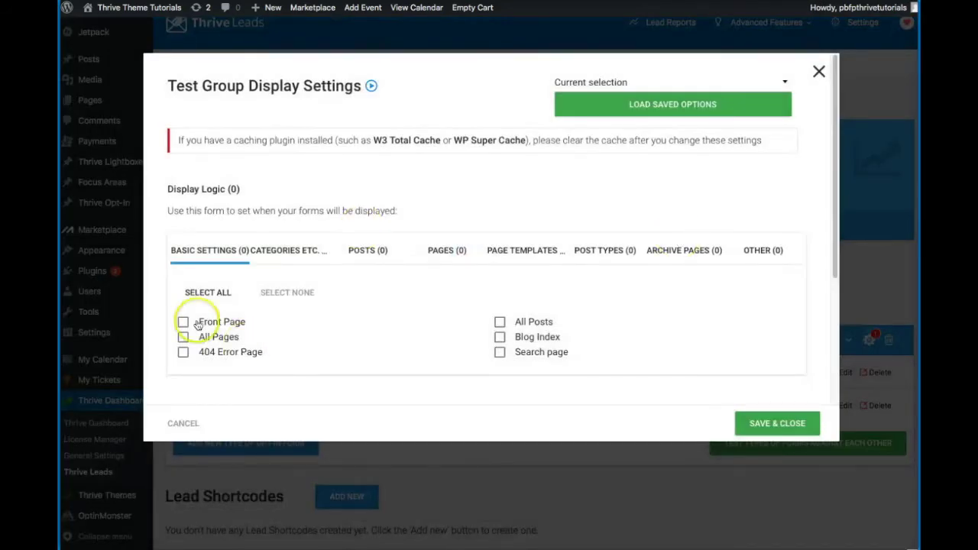
pyautogui.click(183, 322)
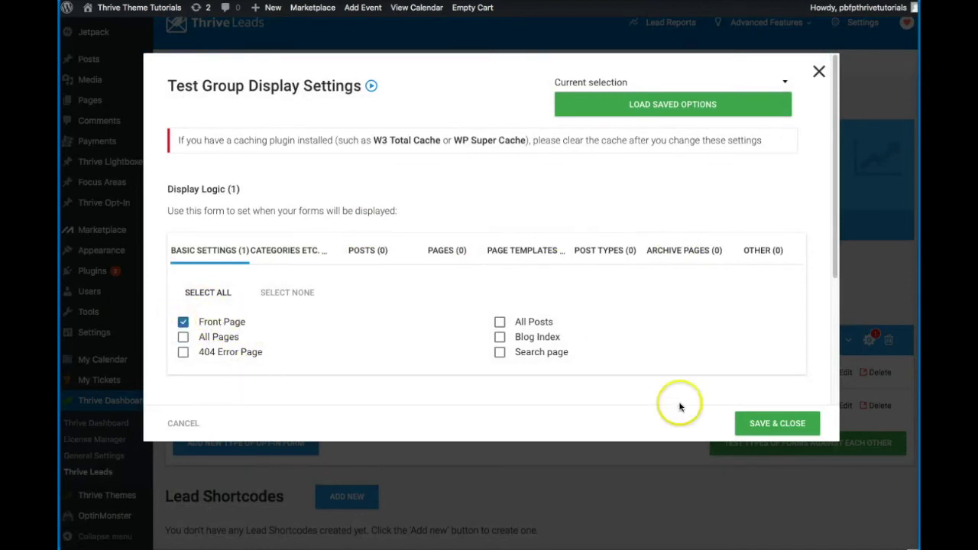
pyautogui.click(777, 423)
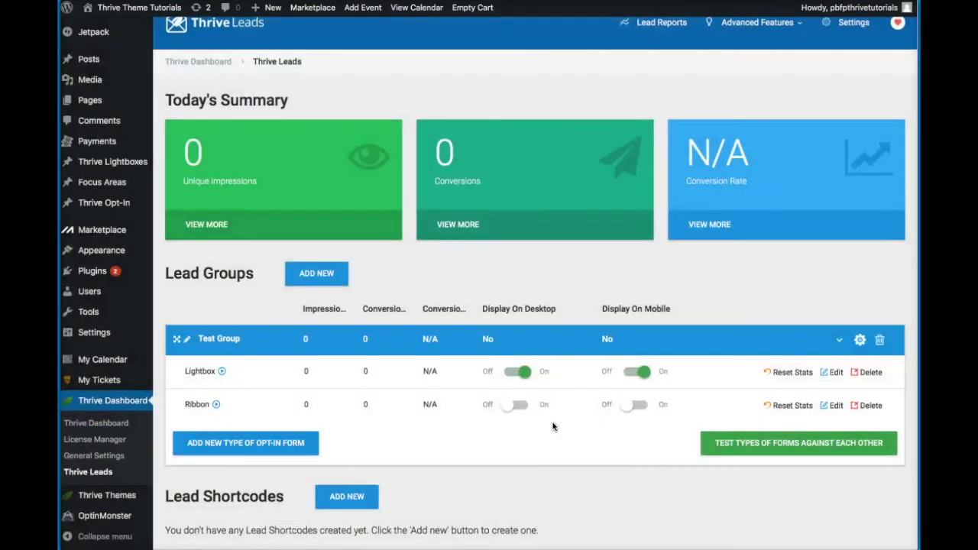
pyautogui.moveTo(855, 8)
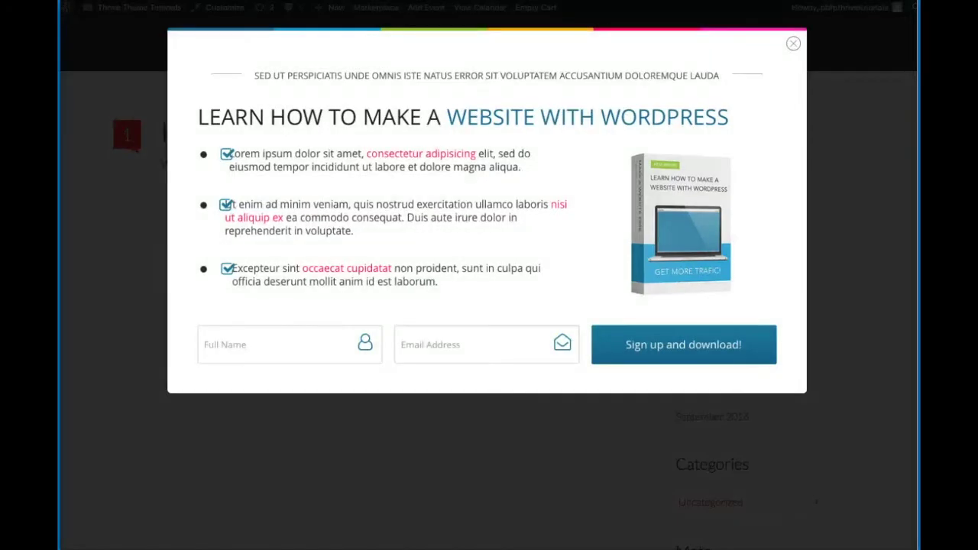
# Trigger the 'Learn how to make a website with WordPress' lightbox on the live front page
pyautogui.click(837, 68)
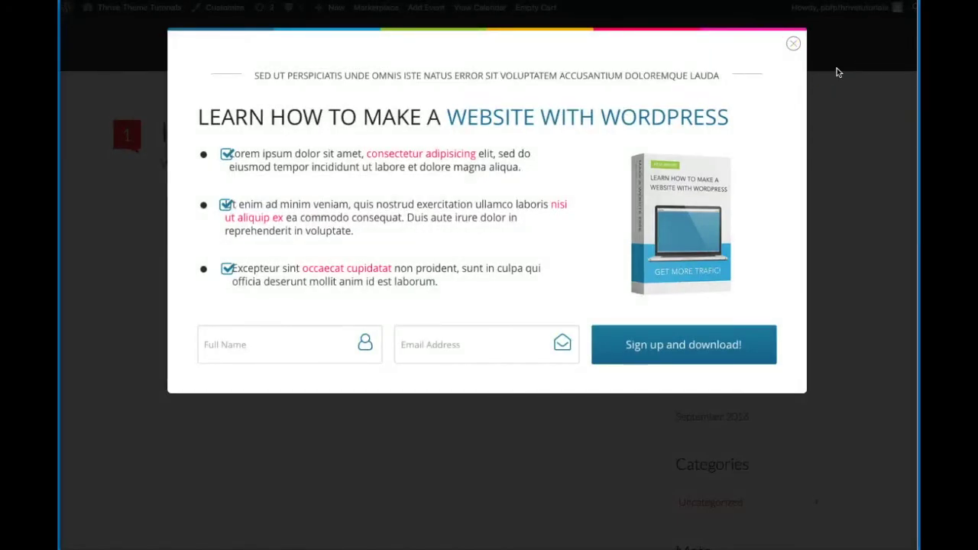